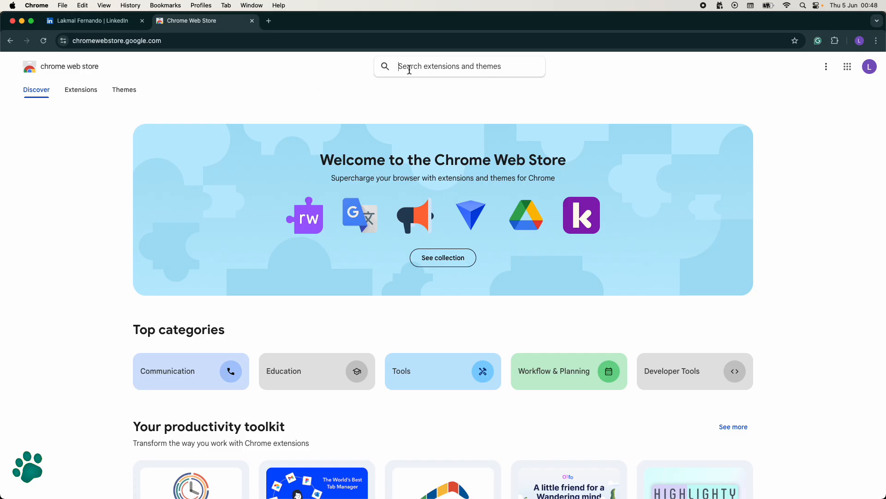
# Step: Search the Chrome Web Store for Snappit and open its extension page
pyautogui.click(409, 70)
pyautogui.write('Snappi')
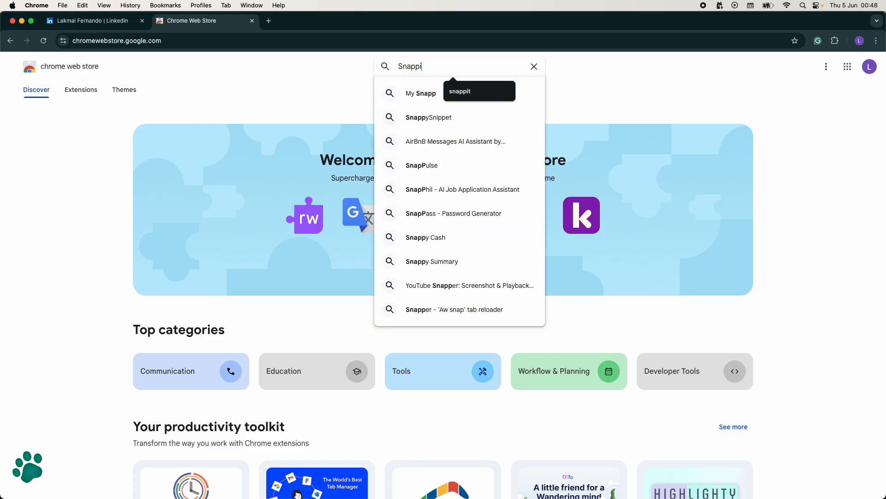
pyautogui.write('t')
pyautogui.click(419, 86)
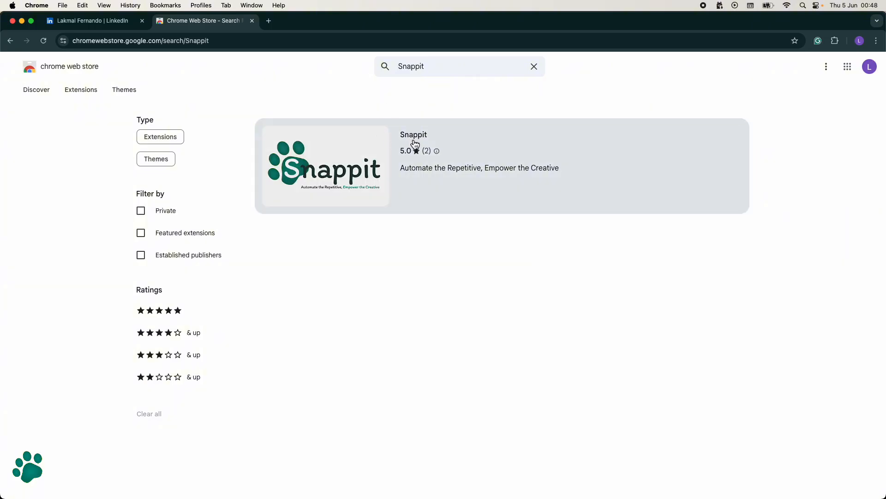
pyautogui.click(472, 146)
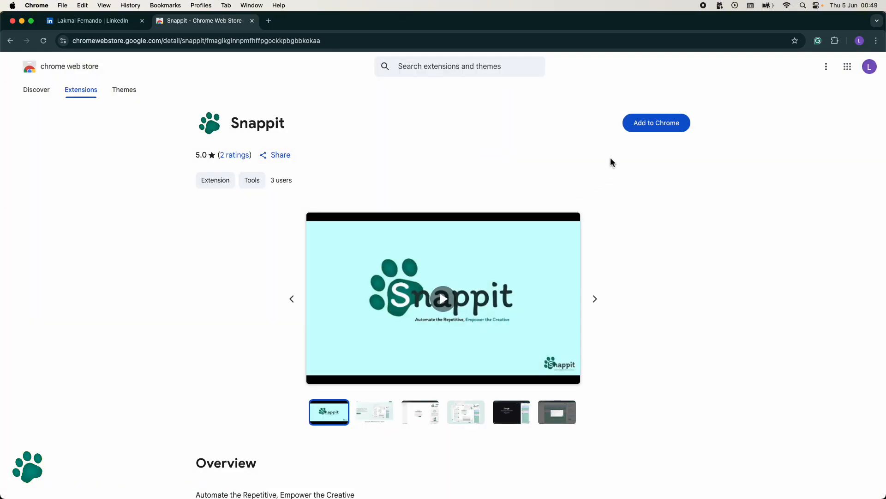
# Step: Add the Snappit extension to Chrome and dismiss the installation notice
pyautogui.click(644, 127)
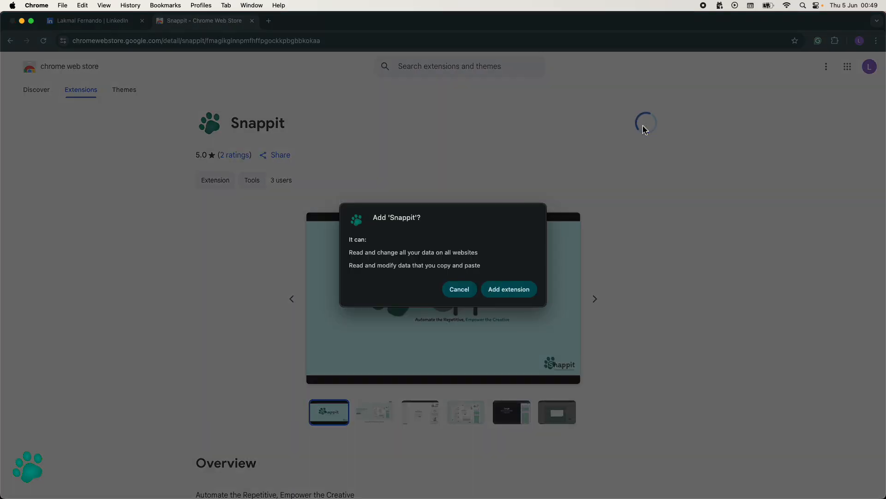
pyautogui.click(498, 293)
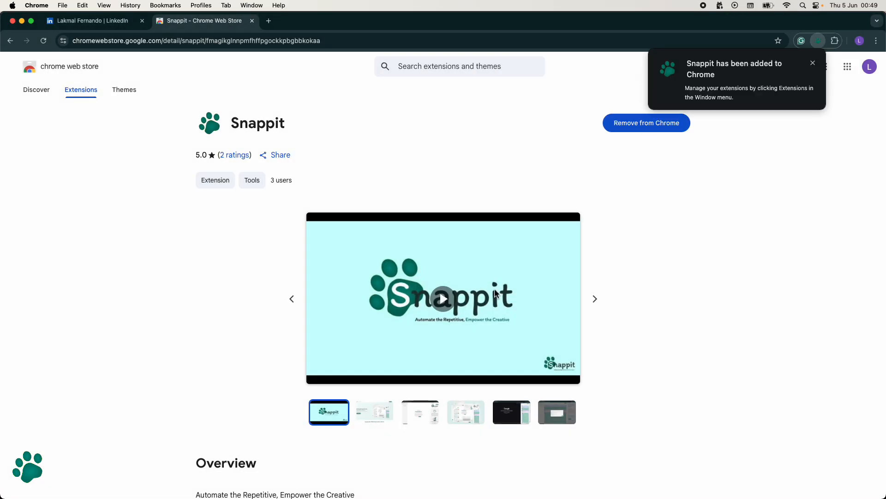
pyautogui.click(811, 61)
# Step: Pin the Snappit extension to the browser toolbar and open its side panel
pyautogui.click(835, 41)
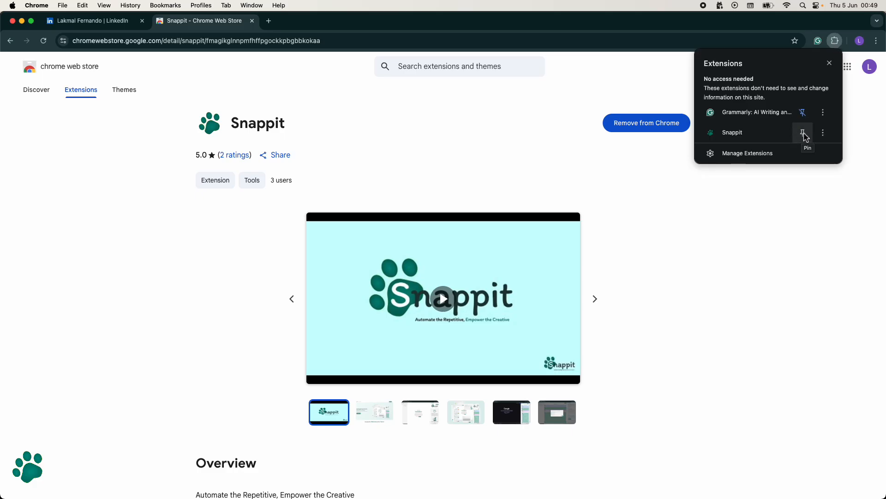
pyautogui.click(805, 134)
pyautogui.click(854, 93)
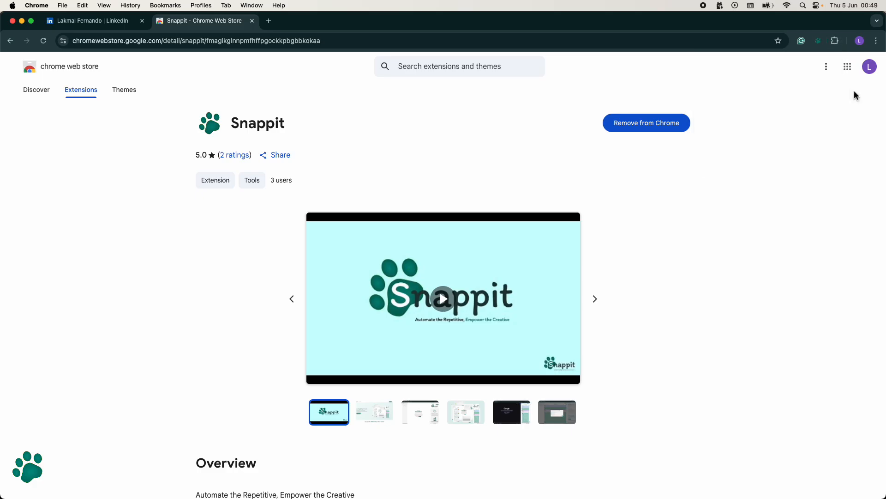
pyautogui.click(819, 42)
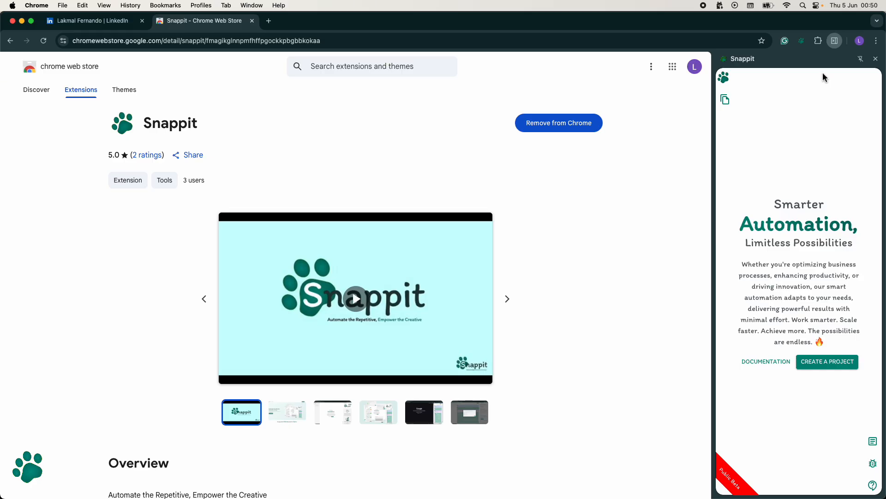
# Step: Create a Snappit project named Linkedin with the label LINK
pyautogui.click(817, 368)
pyautogui.click(785, 294)
pyautogui.write('Linke')
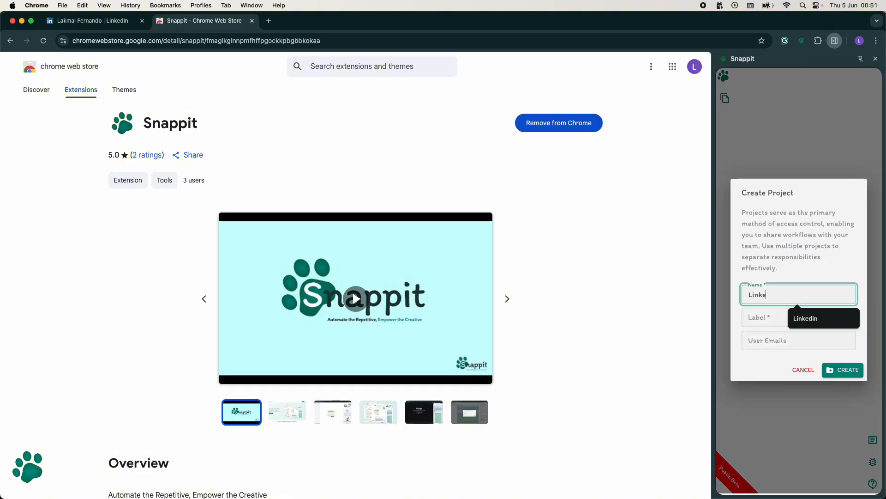
pyautogui.write('din')
pyautogui.press('Tab')
pyautogui.write('LINK')
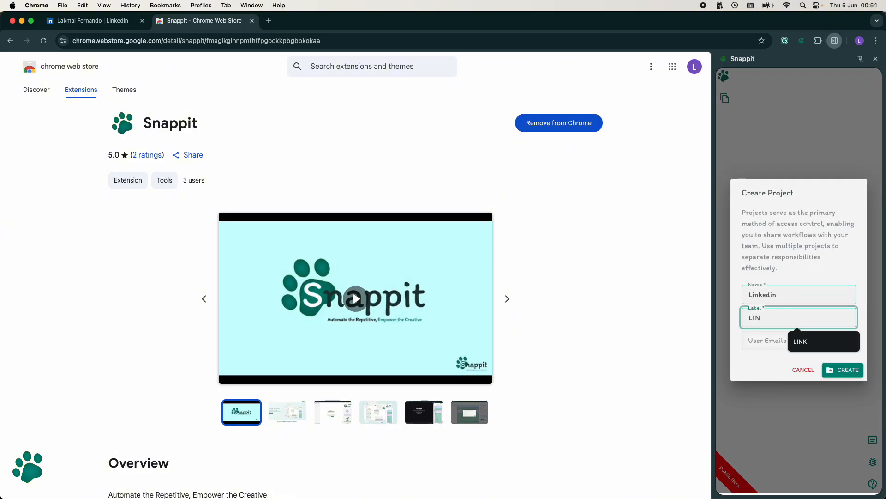
pyautogui.click(838, 372)
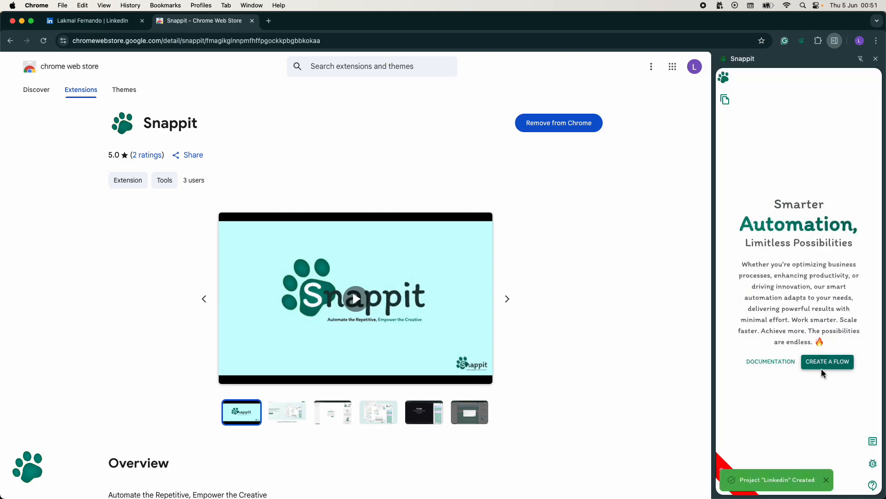
# Step: Create a flow named Linkedin Outreach in the new project
pyautogui.click(831, 370)
pyautogui.click(791, 294)
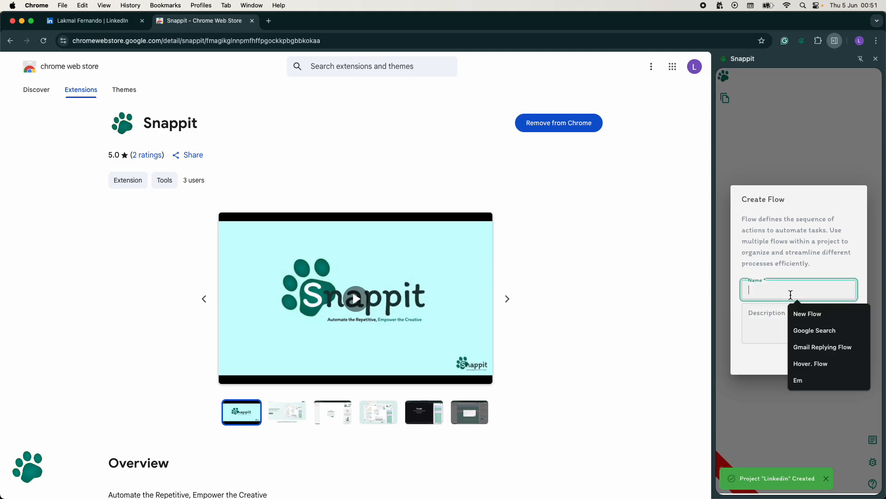
pyautogui.write('Linkedin Outreach')
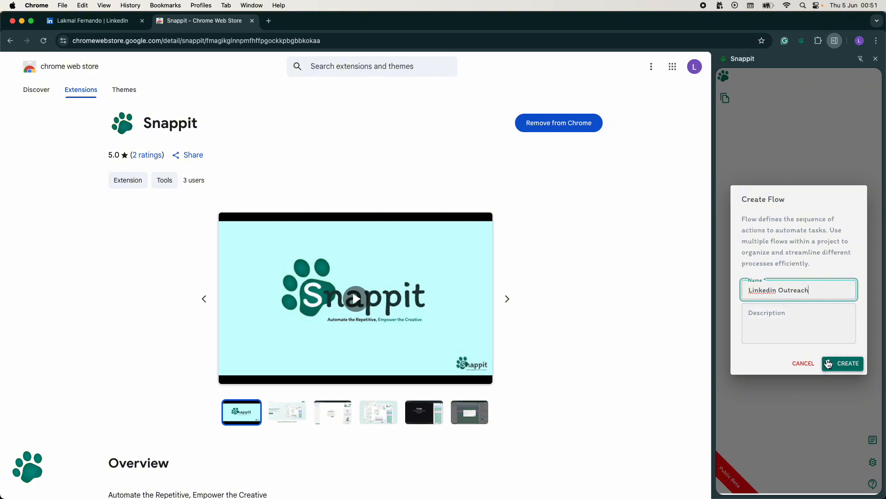
pyautogui.click(826, 359)
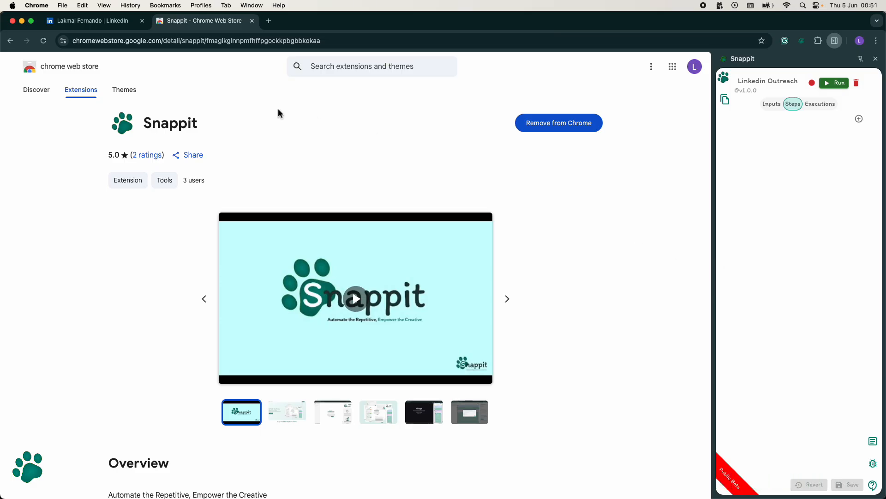
# Step: Switch to the open LinkedIn profile and add a Trigger step as the flow's first step
pyautogui.click(118, 23)
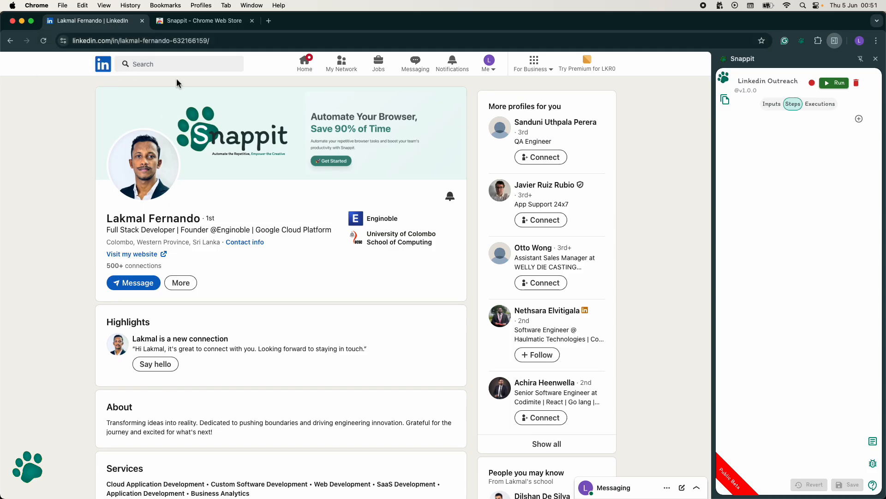
pyautogui.click(859, 119)
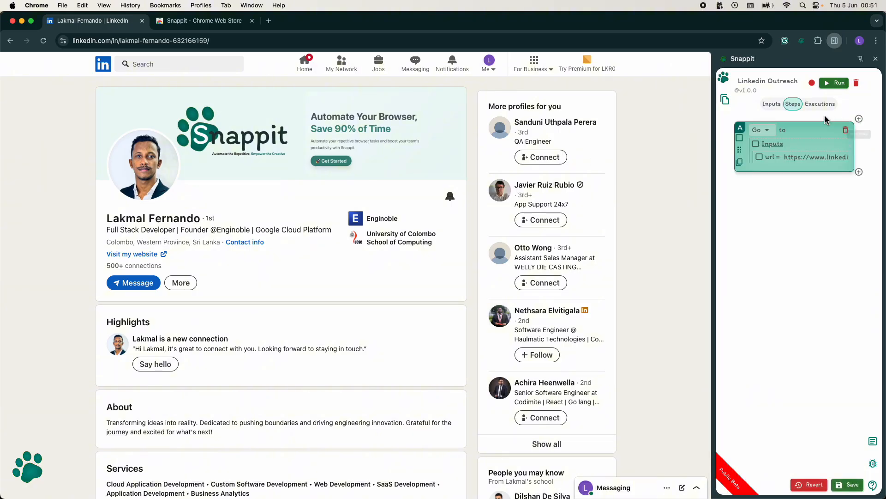
pyautogui.click(770, 134)
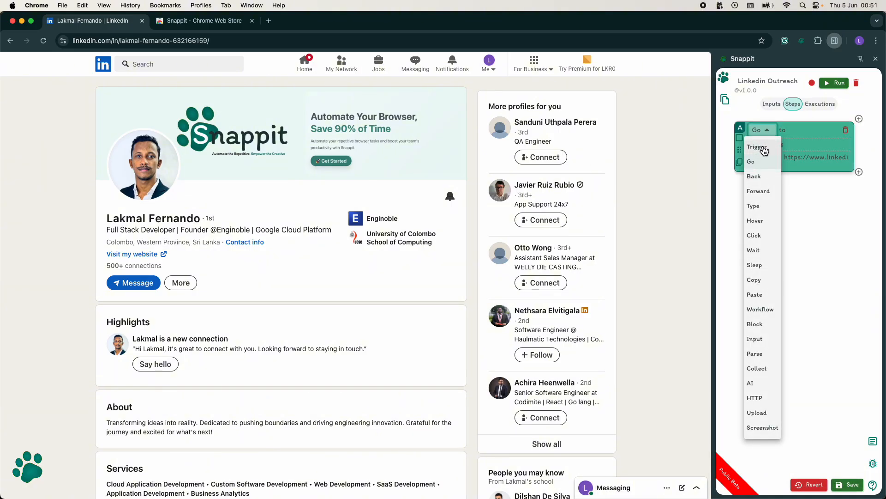
pyautogui.click(763, 144)
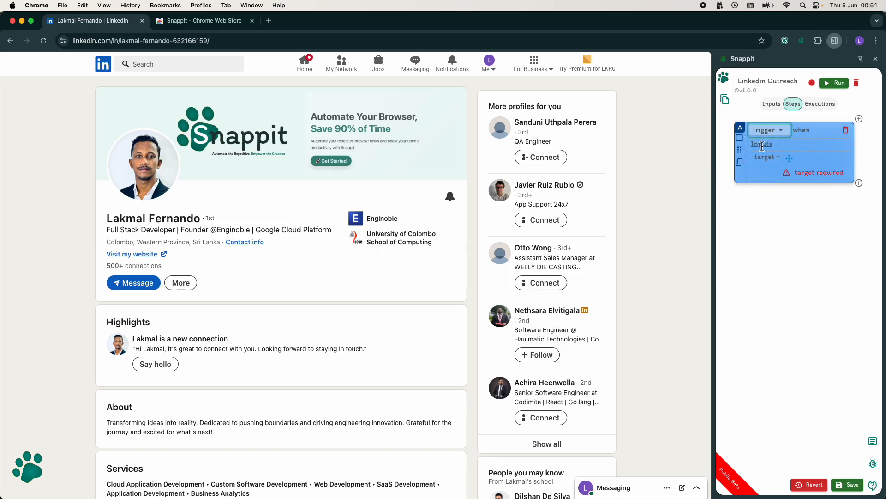
# Step: Target the Trigger step at the profile picture and make the profile identifier in the page URL dynamic
pyautogui.click(789, 159)
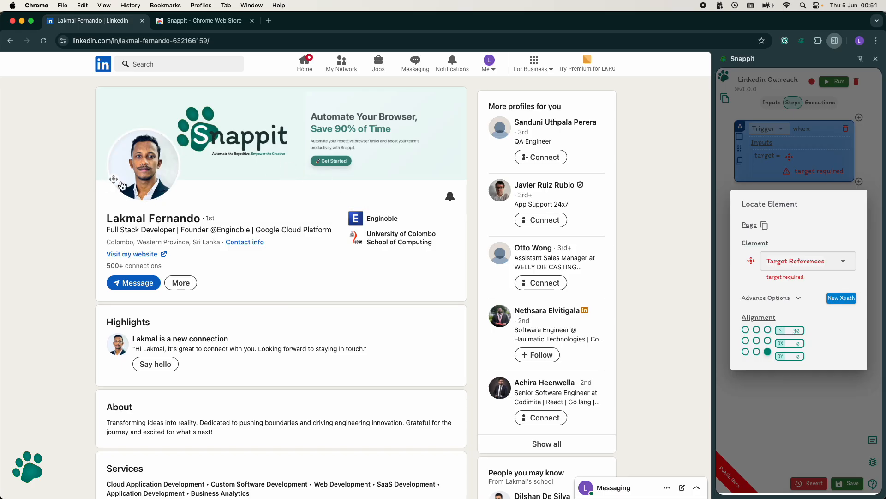
pyautogui.click(155, 185)
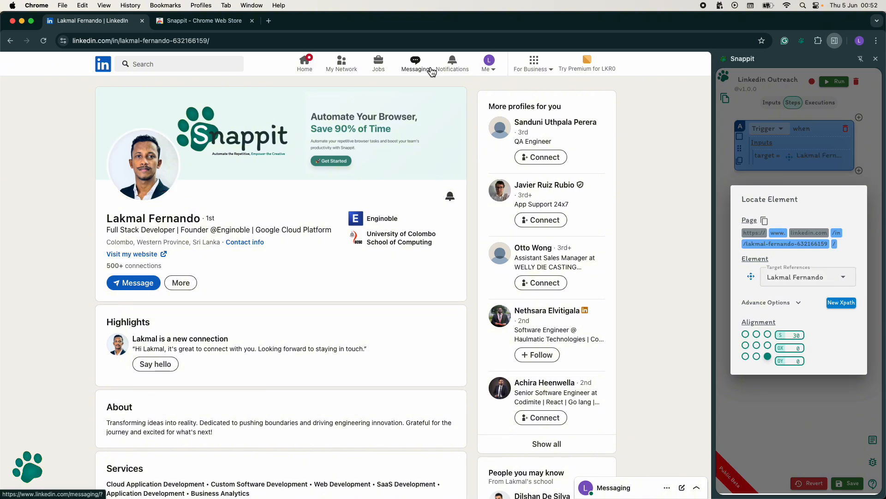
pyautogui.click(759, 243)
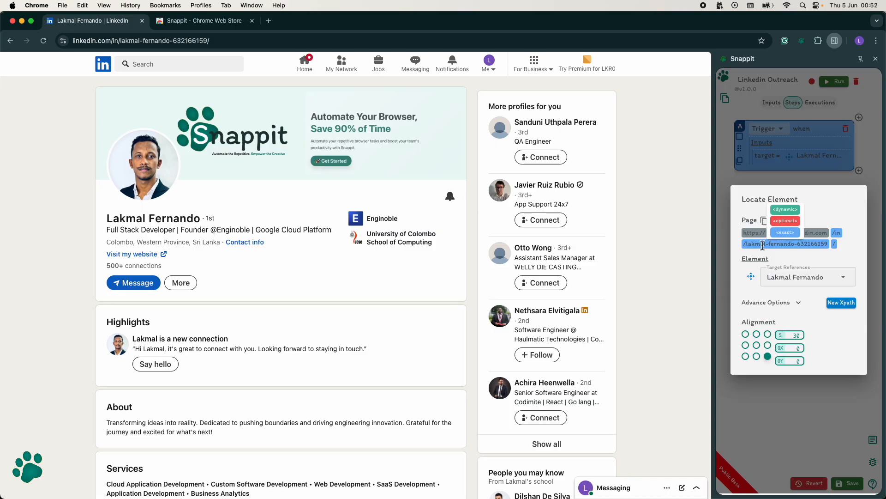
pyautogui.click(786, 210)
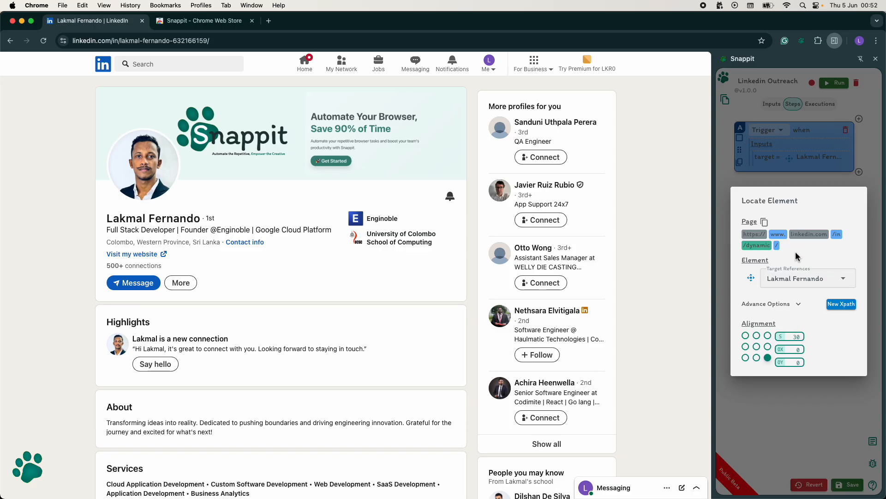
pyautogui.click(780, 392)
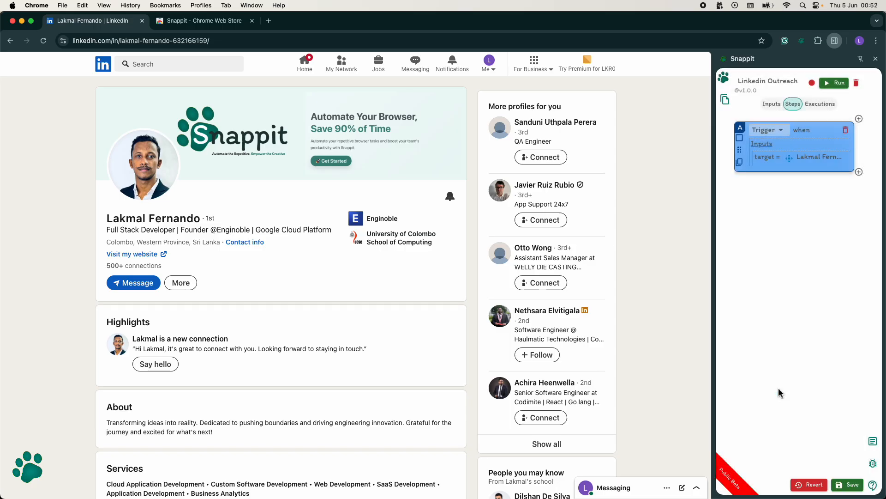
# Step: Add a Copy step after the trigger and target it at the profile's name and headline block
pyautogui.click(860, 172)
pyautogui.click(763, 189)
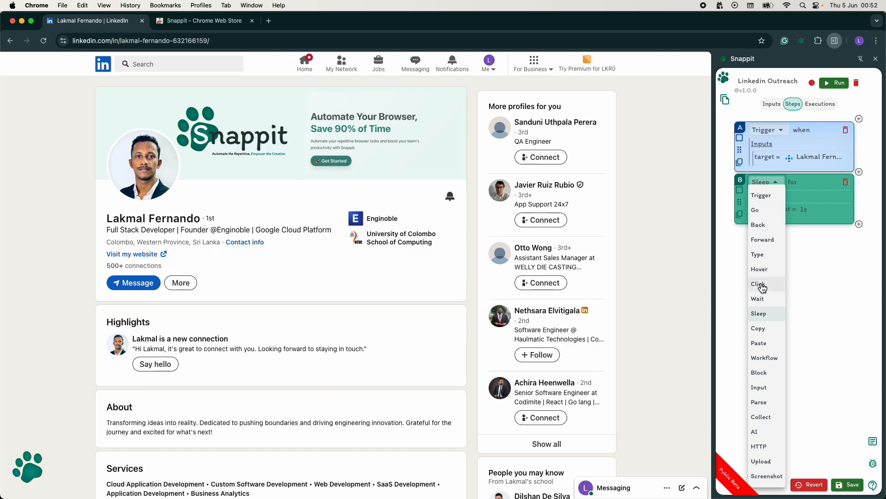
pyautogui.click(760, 329)
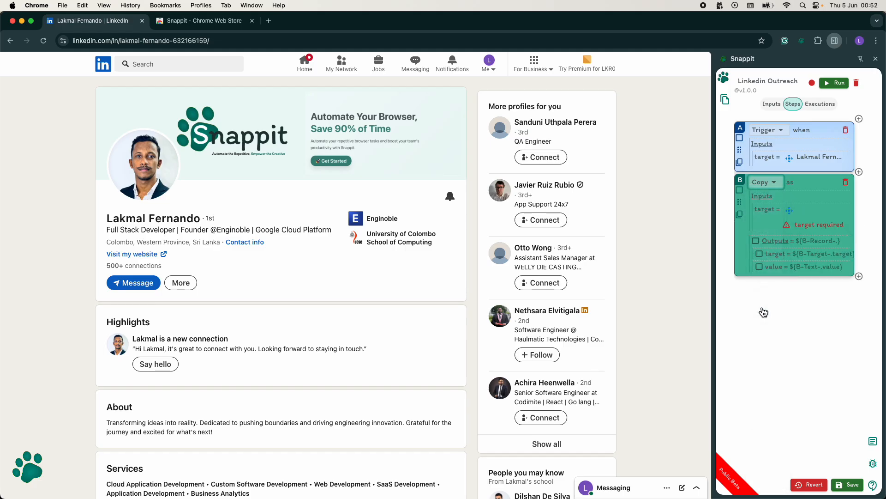
pyautogui.click(790, 210)
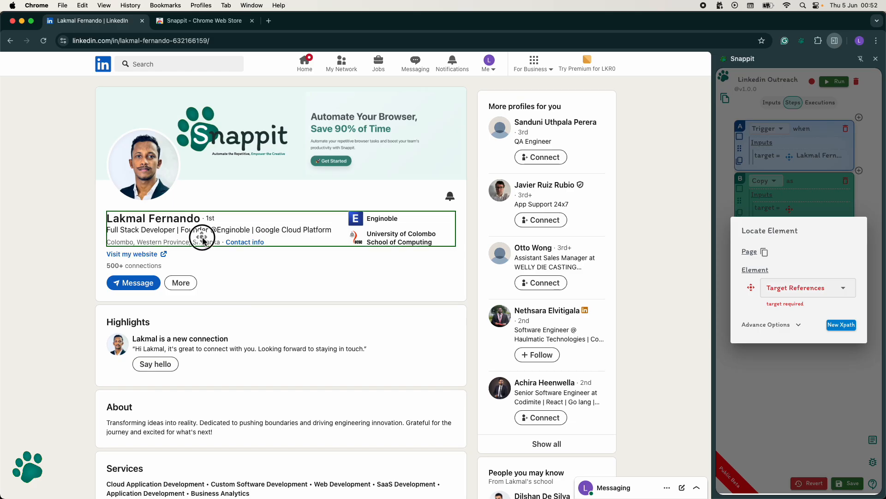
pyautogui.click(200, 236)
pyautogui.click(839, 327)
# Step: Add another Copy step to the end of the flow and target it at the profile's About section
pyautogui.click(862, 263)
pyautogui.click(768, 273)
pyautogui.click(763, 329)
pyautogui.scroll(-4, 582, 378)
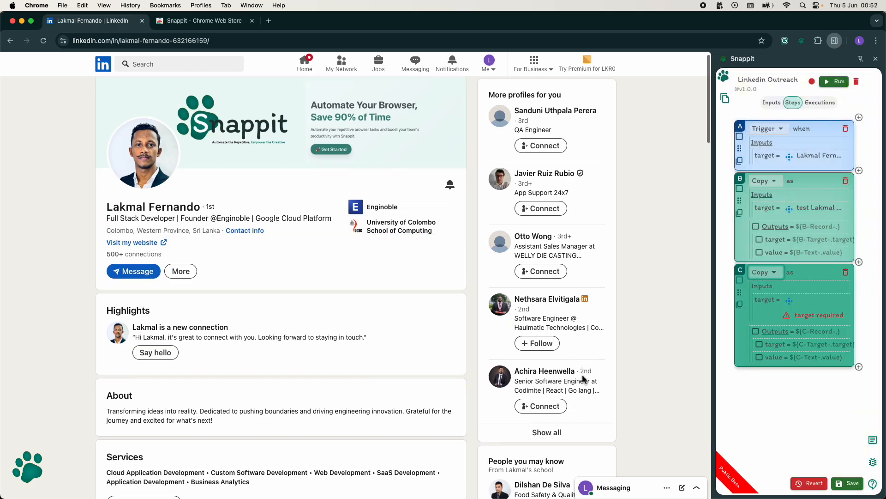
pyautogui.click(790, 301)
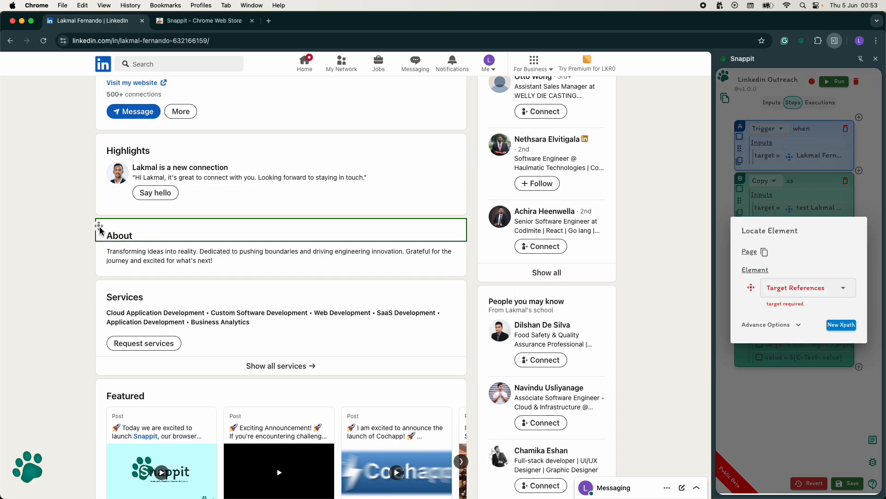
pyautogui.click(119, 259)
pyautogui.click(759, 359)
# Step: Add a Copy step below the About one and target it at the profile's Experience section
pyautogui.click(859, 354)
pyautogui.click(768, 364)
pyautogui.click(762, 326)
pyautogui.click(789, 393)
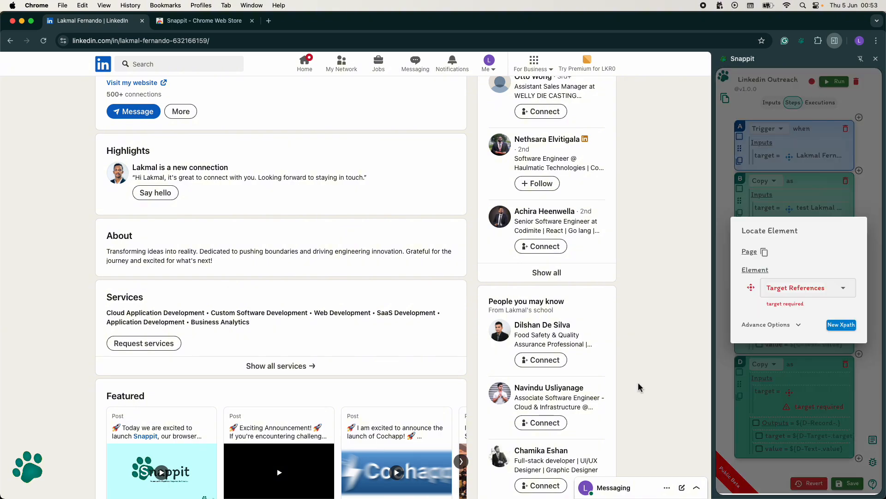
pyautogui.scroll(-15, 350, 412)
pyautogui.click(169, 160)
pyautogui.scroll(-6, 206, 237)
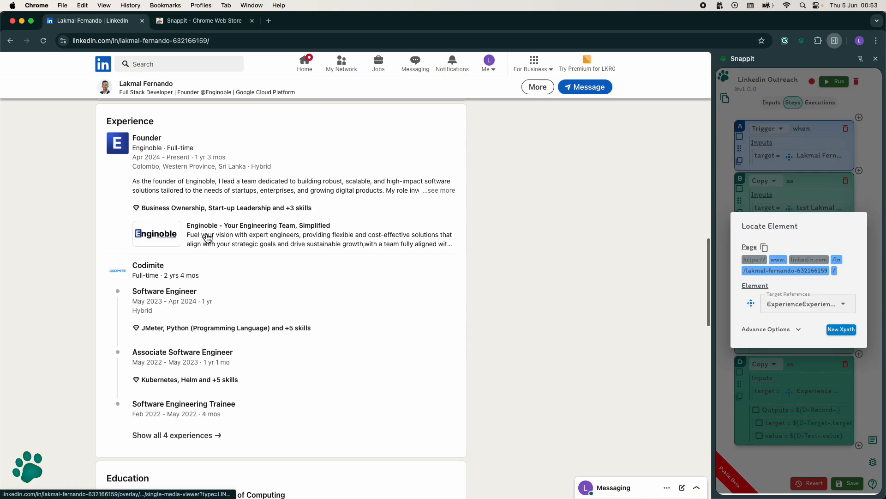
pyautogui.click(781, 449)
# Step: Add a Copy step below the Experience one and target it at the profile's Education section
pyautogui.click(859, 446)
pyautogui.click(775, 431)
pyautogui.click(760, 429)
pyautogui.click(789, 415)
pyautogui.scroll(-2, 388, 437)
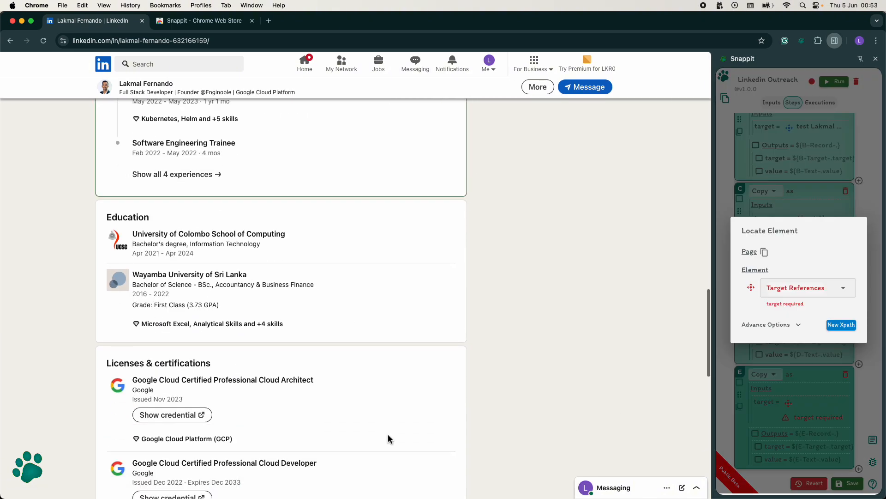
pyautogui.click(115, 163)
pyautogui.click(785, 449)
# Step: Add a new step after the Education copy step, then open chatgpt.com in a new tab and select its address
pyautogui.click(859, 469)
pyautogui.scroll(-1, 639, 321)
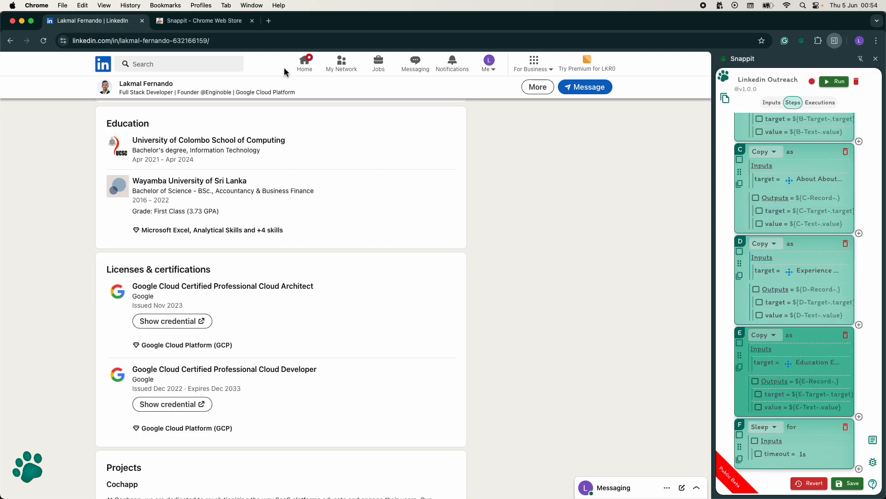
pyautogui.click(268, 21)
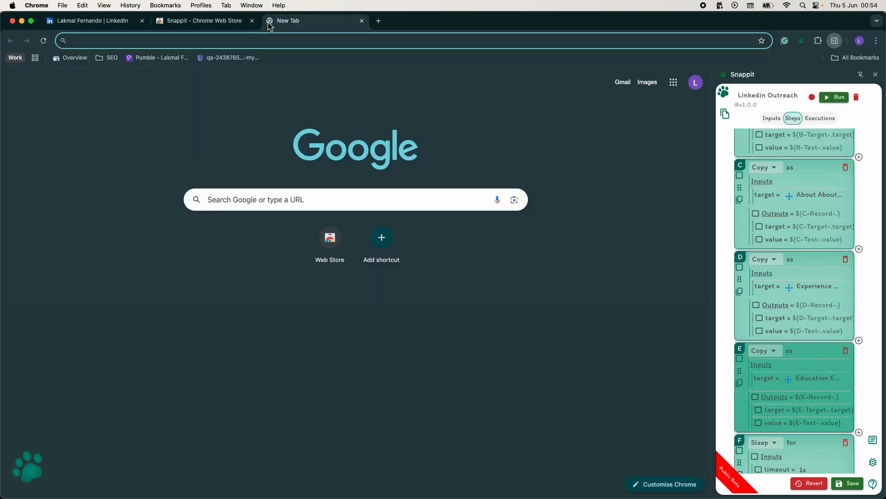
pyautogui.write('chat')
pyautogui.press('Return')
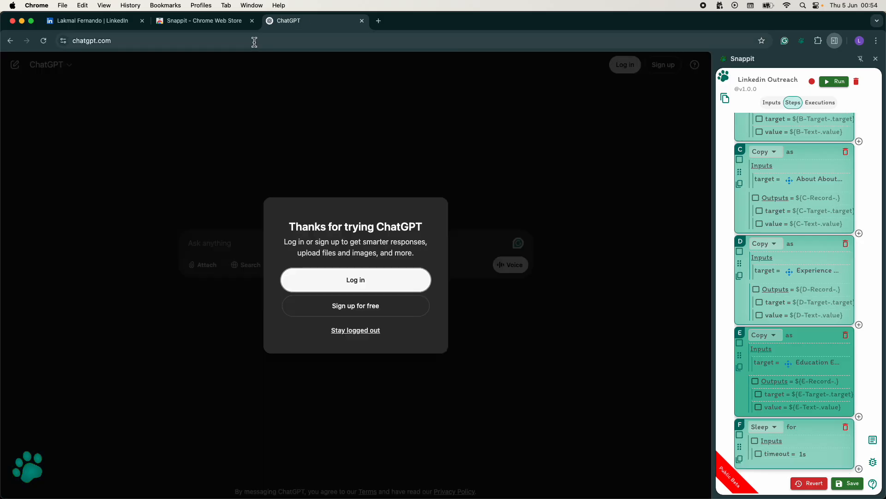
pyautogui.click(254, 41)
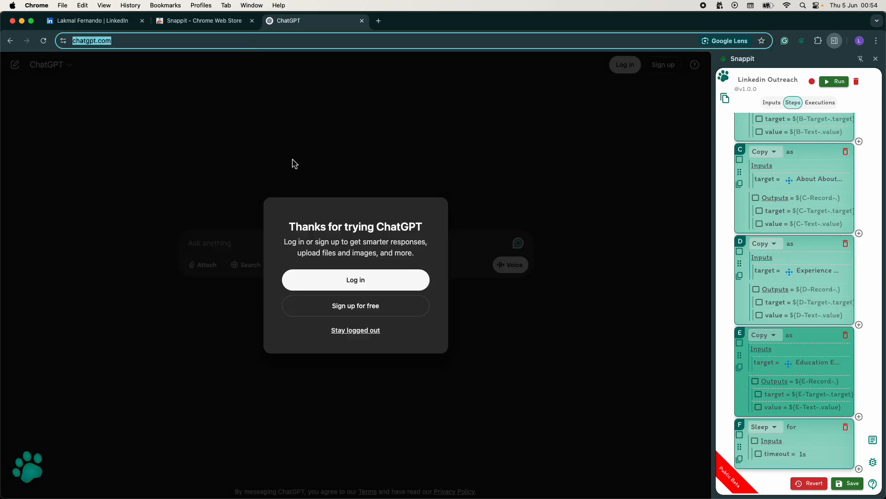
pyautogui.click(347, 330)
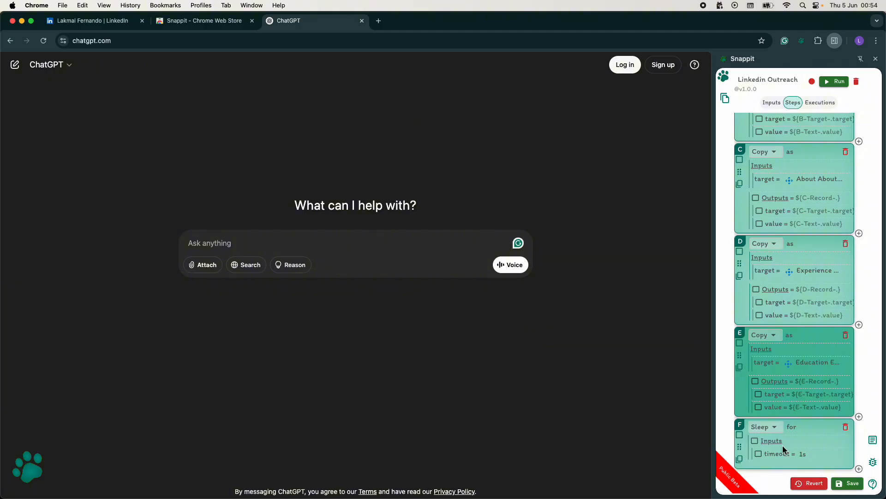
pyautogui.click(778, 432)
pyautogui.click(759, 211)
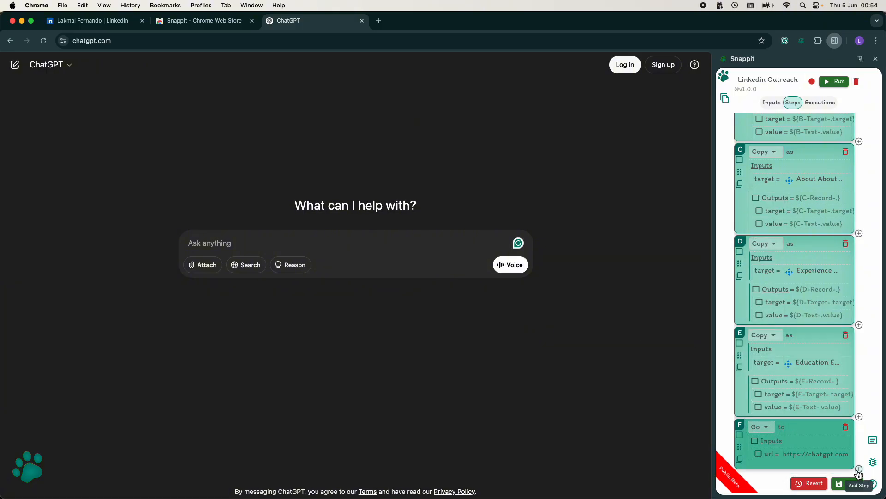
# Step: Add a Type step after the Go step and target it at ChatGPT's prompt box
pyautogui.click(859, 469)
pyautogui.click(780, 427)
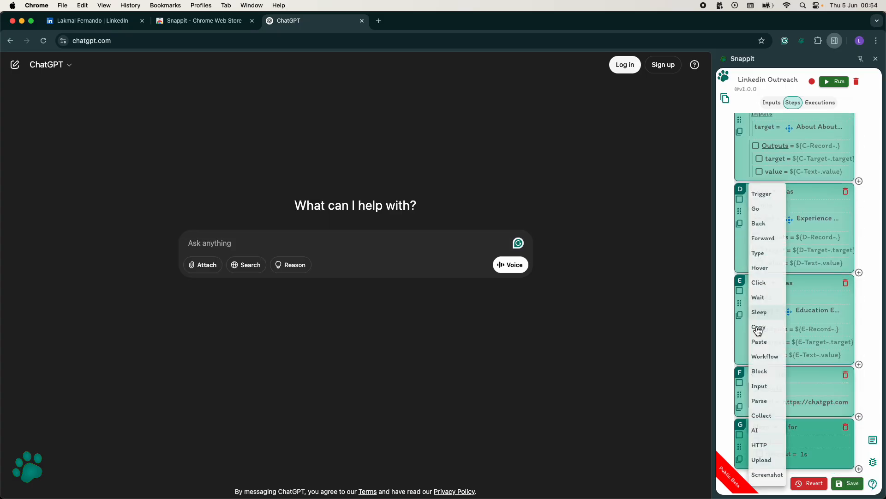
pyautogui.click(760, 254)
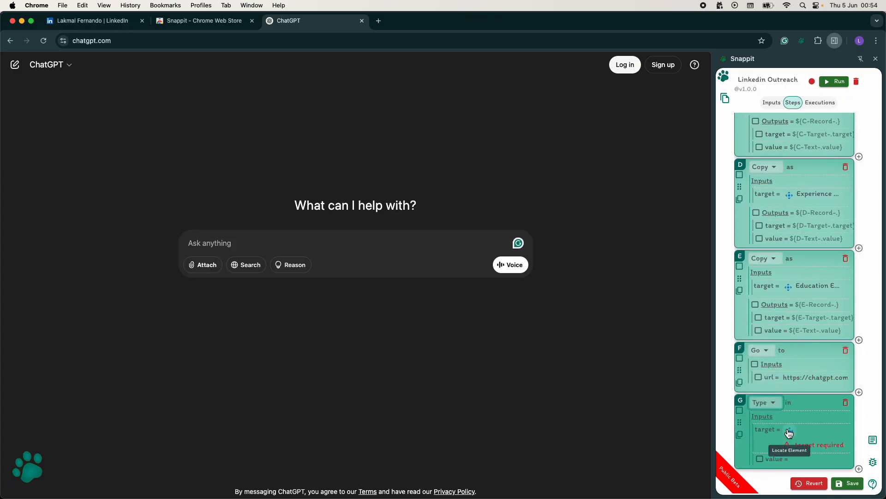
pyautogui.click(792, 433)
pyautogui.click(221, 243)
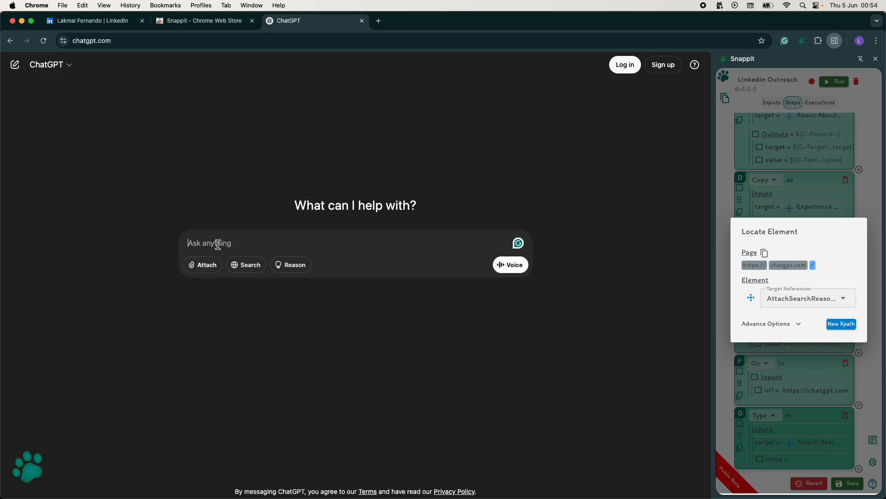
pyautogui.click(751, 429)
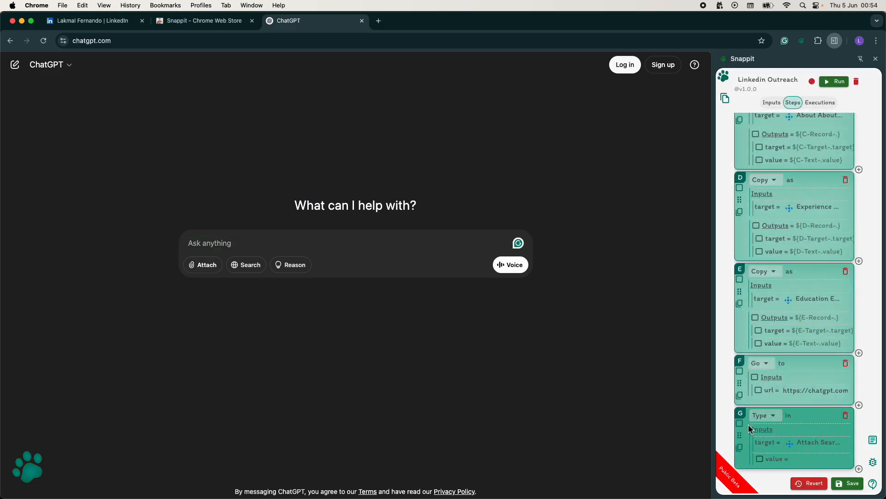
# Step: Paste the prepared cold outreach prompt template as the Type step's value
pyautogui.click(785, 457)
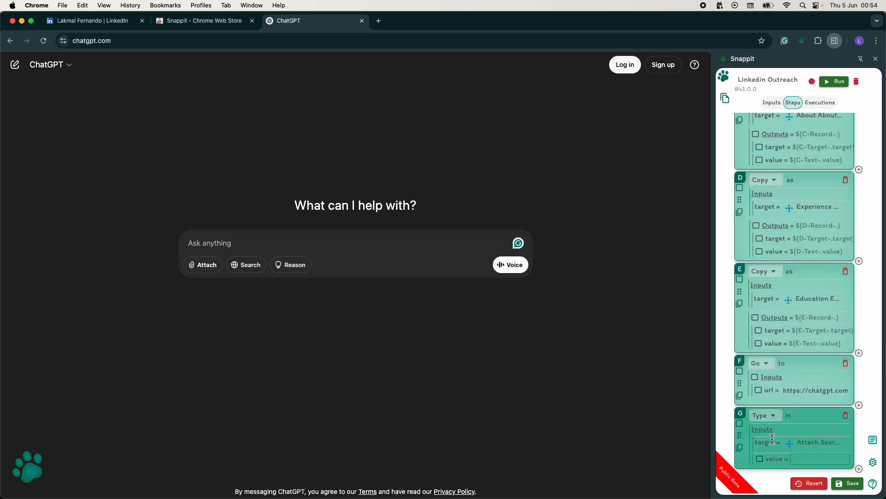
pyautogui.press('super+Tab')
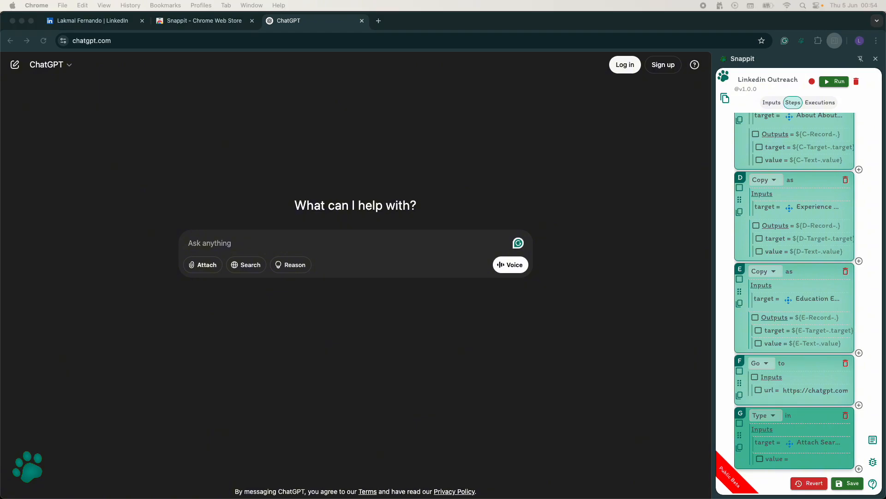
pyautogui.click(802, 459)
pyautogui.press('super+v')
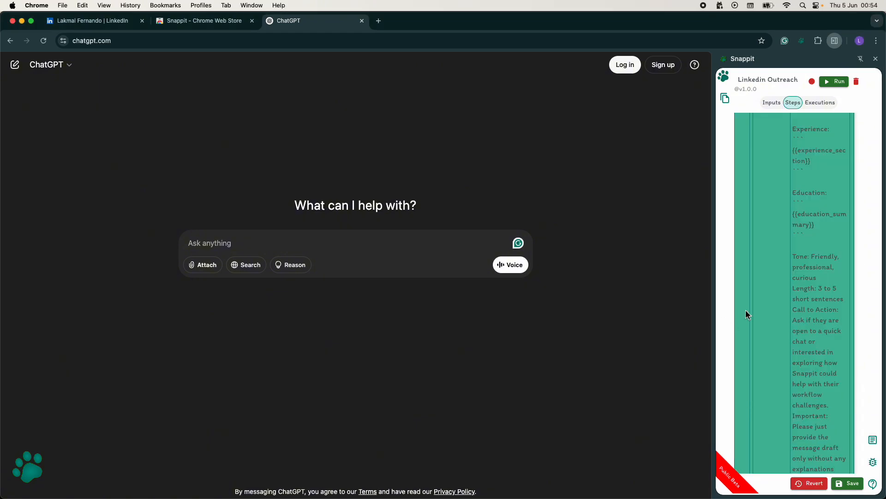
# Step: Replace the {{basic_details}} placeholder in the prompt with step B's output ${B-Text-.value}
pyautogui.scroll(1, 785, 300)
pyautogui.scroll(10, 801, 294)
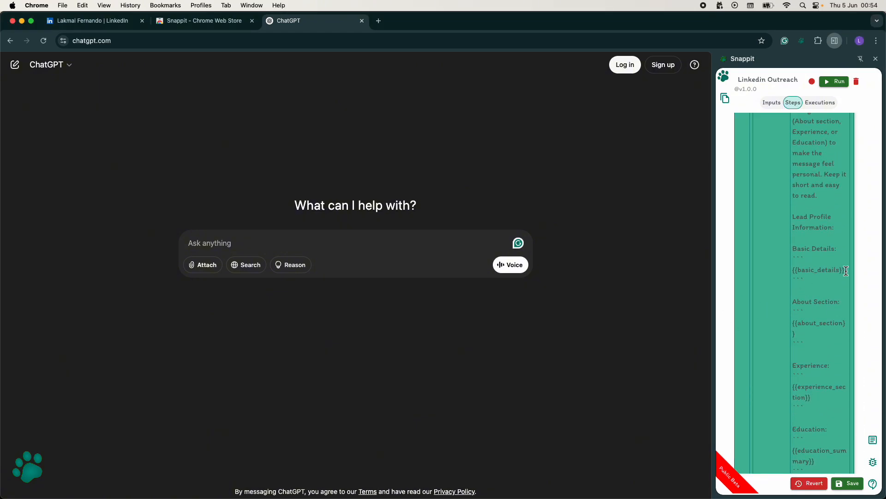
pyautogui.scroll(15, 846, 271)
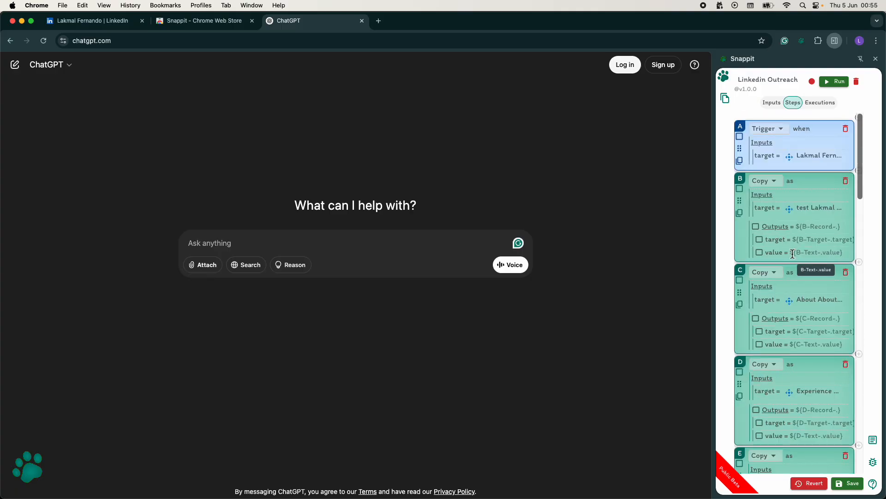
pyautogui.scroll(-15, 783, 293)
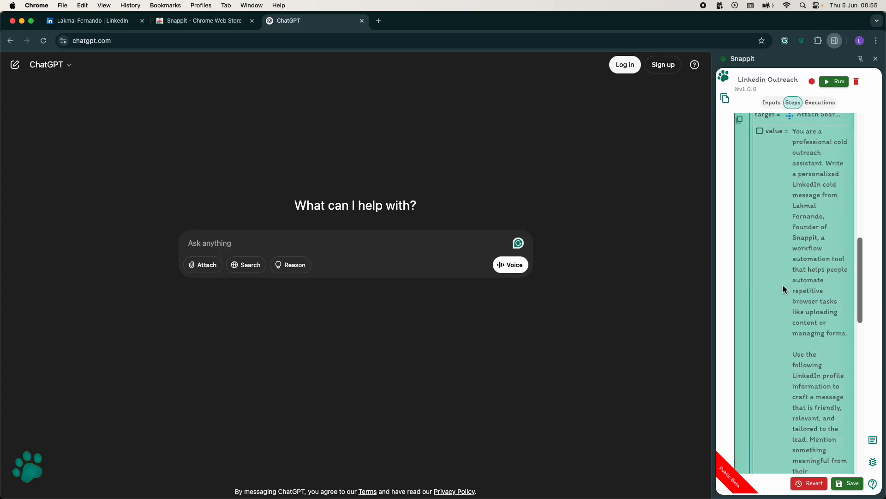
pyautogui.scroll(-3, 792, 301)
pyautogui.scroll(10, 797, 314)
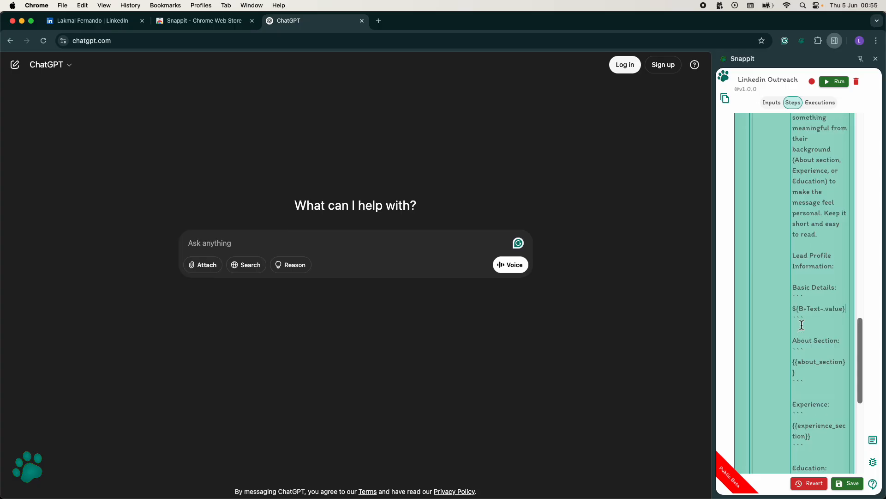
# Step: Replace the {{about_section}} placeholder in the prompt with step C's output ${C-Text-.value}
pyautogui.scroll(5, 799, 323)
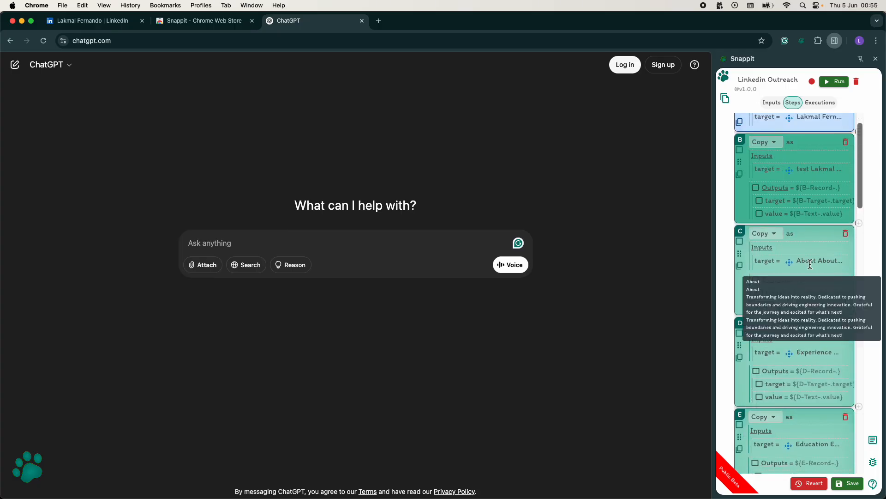
pyautogui.scroll(-10, 820, 330)
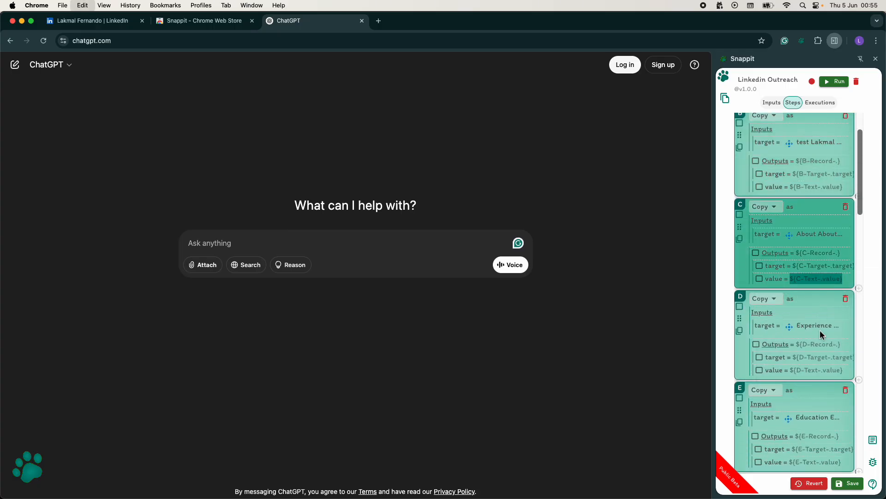
pyautogui.scroll(-9, 820, 330)
pyautogui.write('${C-Text-.value}')
pyautogui.moveTo(793, 322); pyautogui.dragTo(843, 331)
# Step: Replace the {{experience_section}} placeholder in the prompt with step D's output ${D-Text-.value}
pyautogui.scroll(10, 801, 348)
pyautogui.scroll(-12, 812, 356)
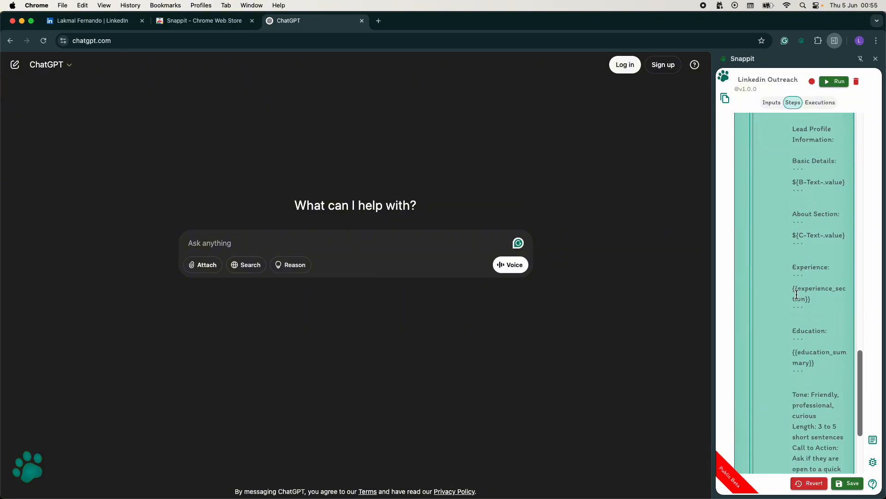
pyautogui.moveTo(793, 288); pyautogui.dragTo(821, 299)
pyautogui.write('${D-Text-.value}')
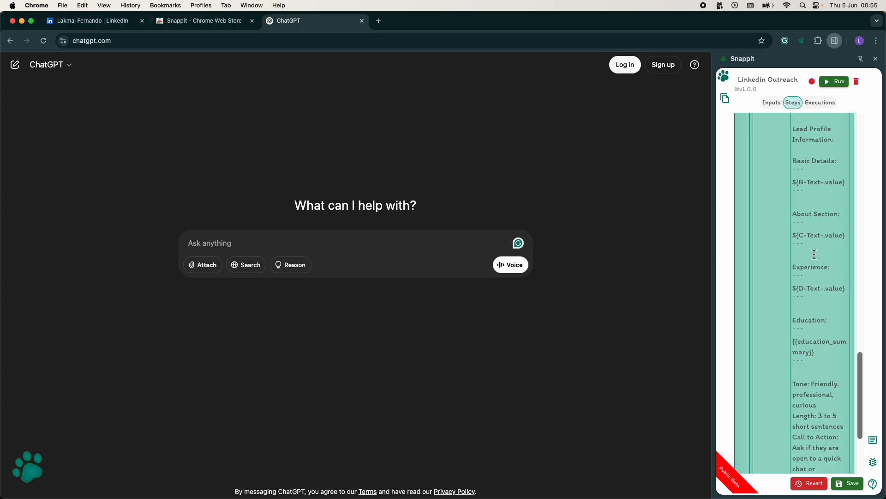
# Step: Replace the {{education_summary}} placeholder in the prompt with step E's output ${E-Text-.value}
pyautogui.scroll(10, 815, 255)
pyautogui.moveTo(789, 271); pyautogui.dragTo(843, 276)
pyautogui.press('super+c')
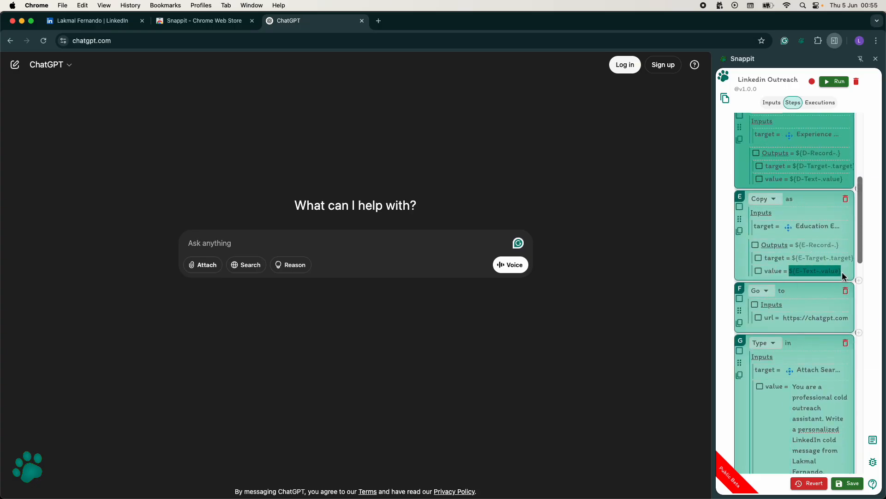
pyautogui.scroll(-10, 827, 299)
pyautogui.moveTo(793, 342); pyautogui.dragTo(819, 354)
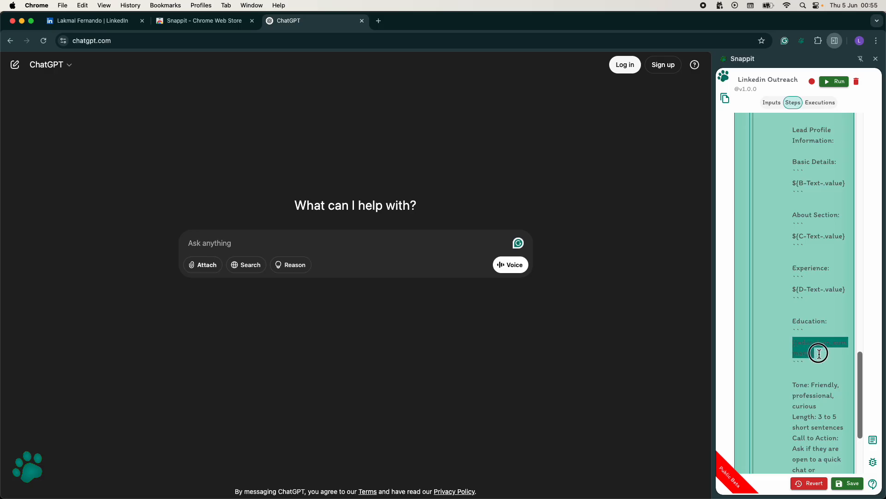
pyautogui.press('super+v')
# Step: Add a Click step after the Type step and target it at ChatGPT's Send prompt button, entering "ad" in the prompt box to reveal it
pyautogui.scroll(-4, 813, 406)
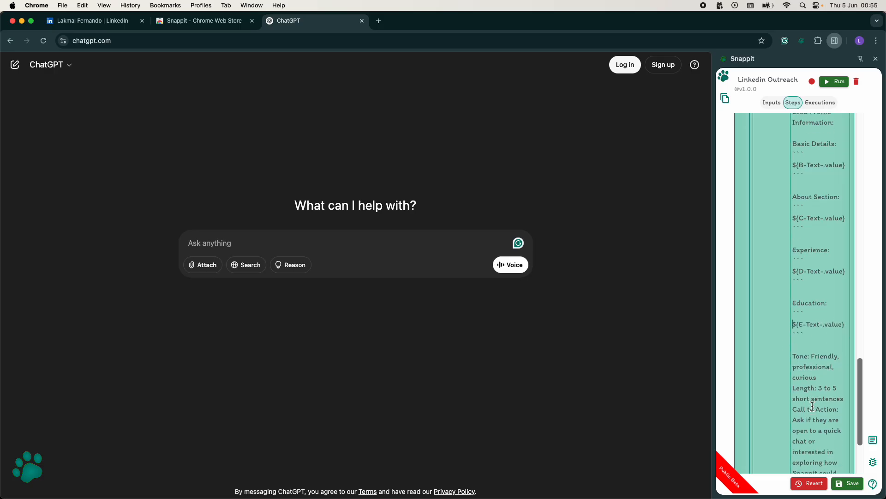
pyautogui.scroll(-3, 813, 406)
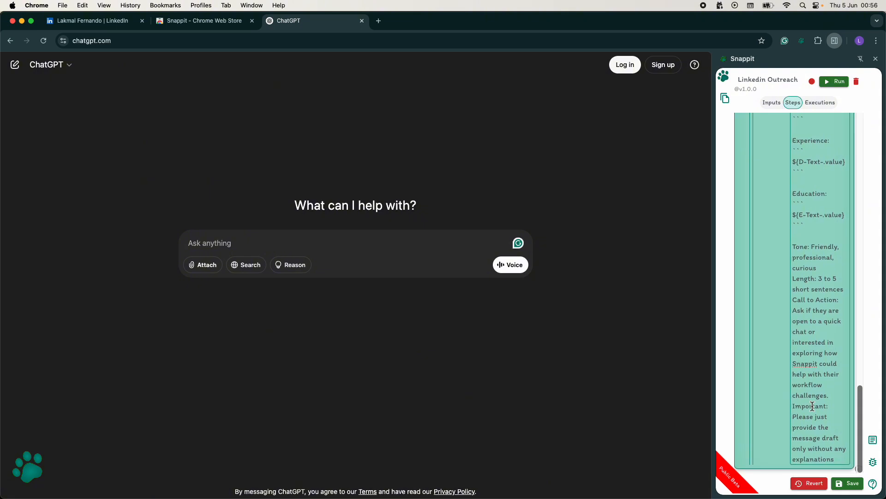
pyautogui.scroll(-2, 812, 450)
pyautogui.click(776, 427)
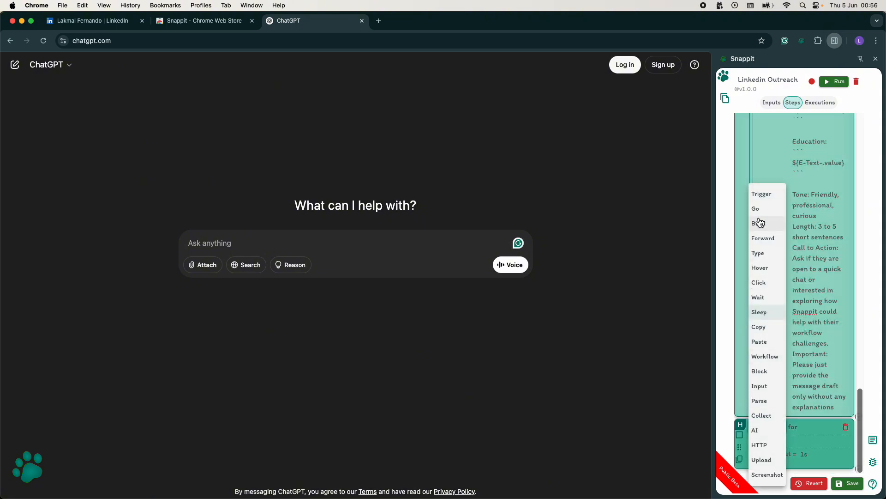
pyautogui.click(758, 285)
pyautogui.click(790, 443)
pyautogui.write('ad')
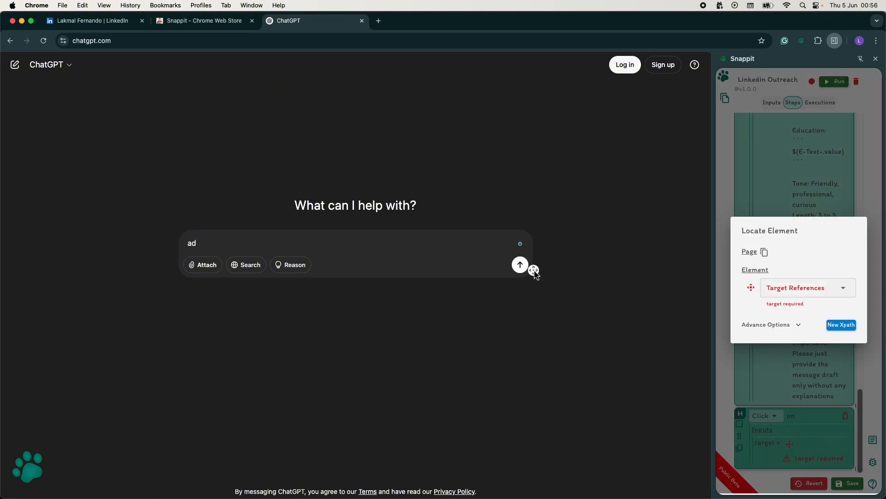
pyautogui.click(520, 264)
pyautogui.click(779, 419)
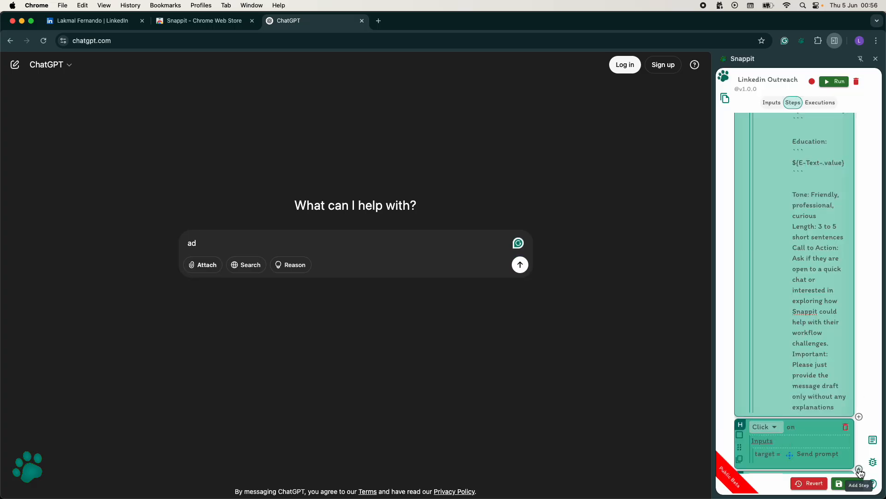
# Step: Add a Sleep step after the Click step and set its timeout to 5s
pyautogui.scroll(-2, 785, 441)
pyautogui.click(781, 432)
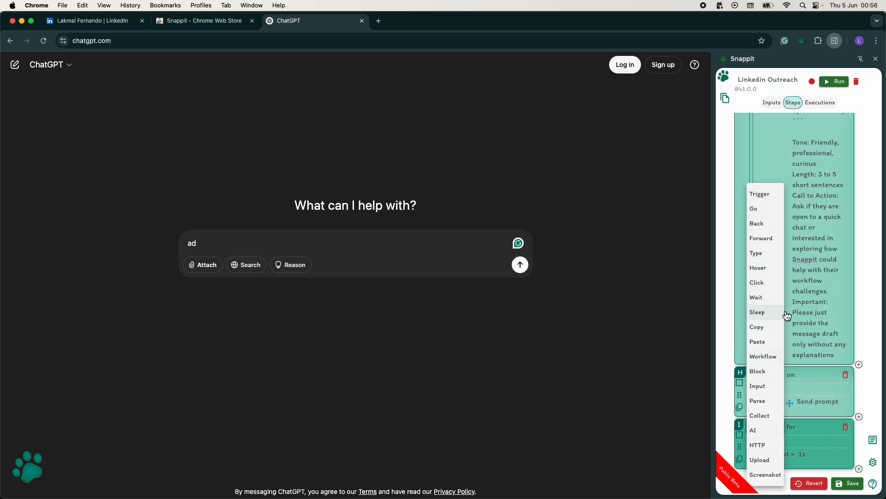
pyautogui.click(769, 315)
pyautogui.click(802, 454)
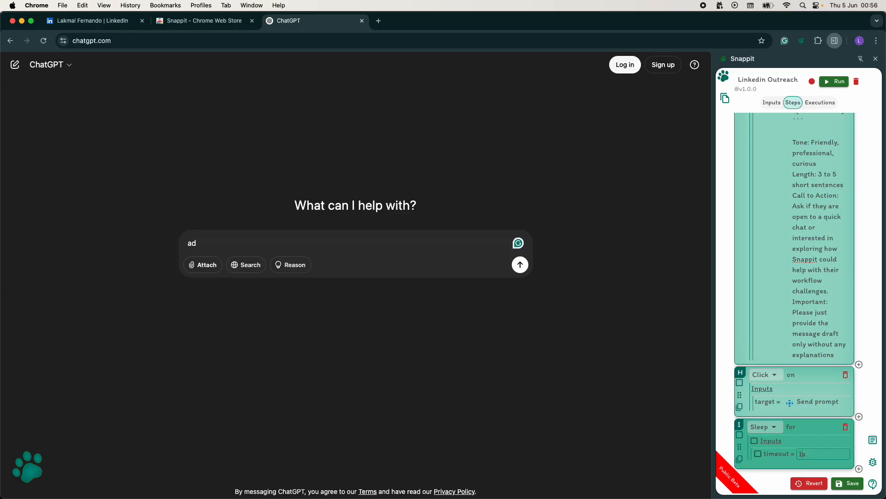
pyautogui.press('BackSpace')
pyautogui.write('5')
# Step: Replace the text in ChatGPT's prompt box with "Test Prompt" and send it
pyautogui.click(419, 247)
pyautogui.press('BackSpace')
pyautogui.press('BackSpace')
pyautogui.write('Test Prompt')
pyautogui.press('Return')
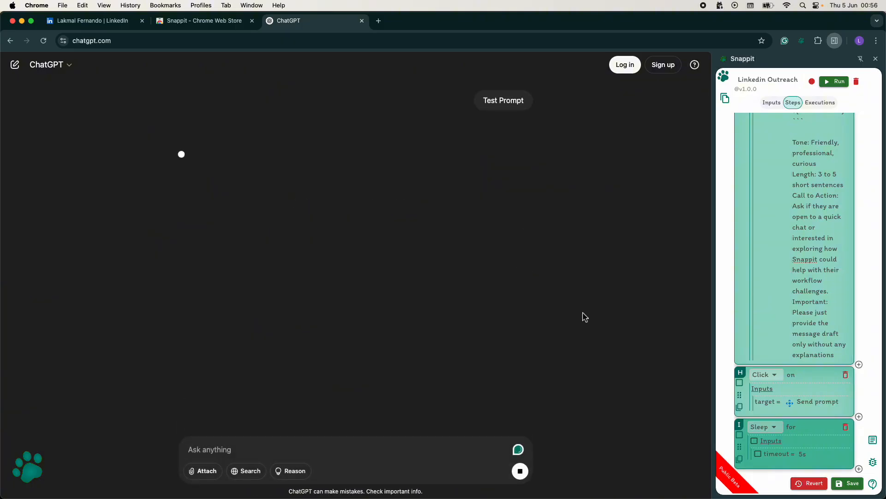
# Step: Add a Copy step after the Sleep step and target it at ChatGPT's reply text
pyautogui.click(772, 427)
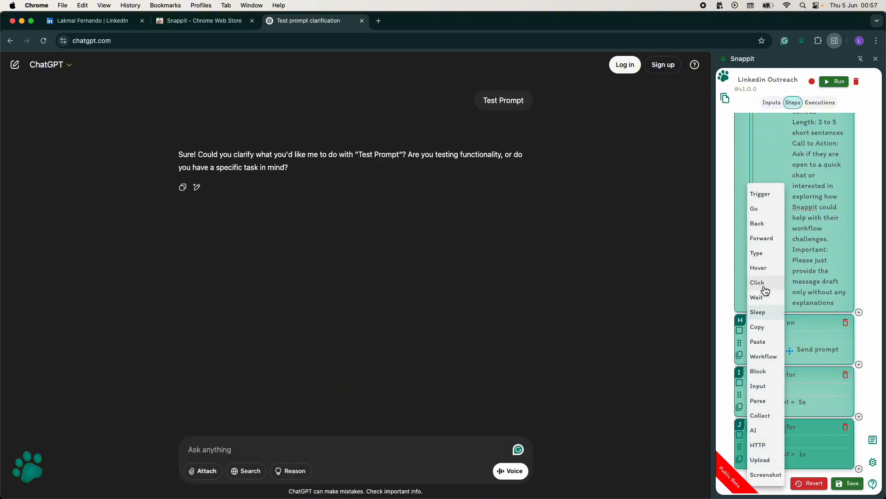
pyautogui.click(762, 324)
pyautogui.click(788, 403)
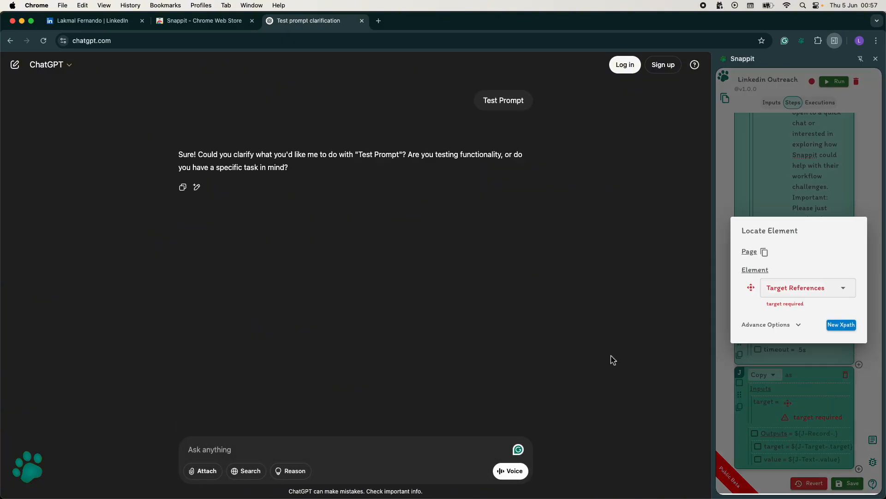
pyautogui.click(205, 156)
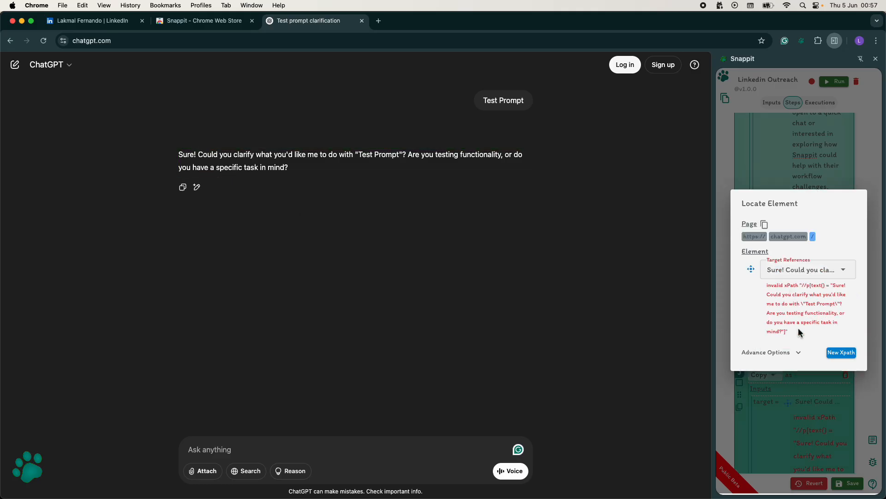
# Step: Delete the invalid text-based XPath from the reply target's advanced options and close the element locator
pyautogui.click(799, 353)
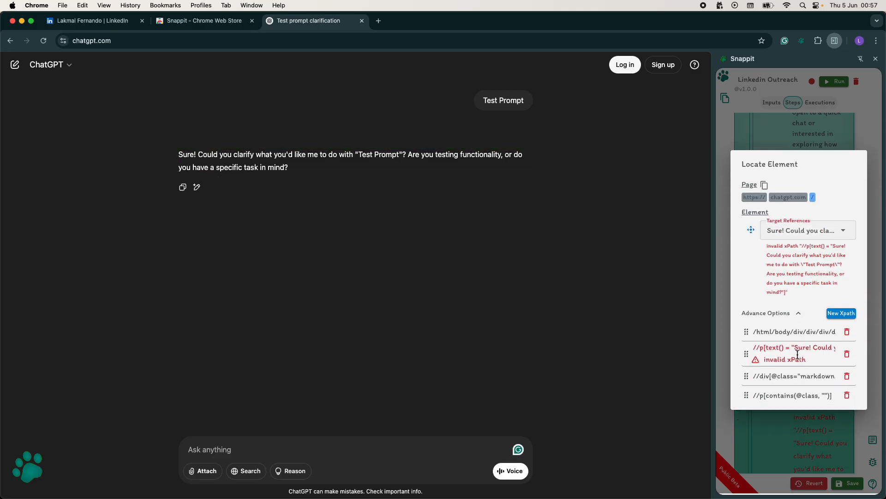
pyautogui.click(848, 353)
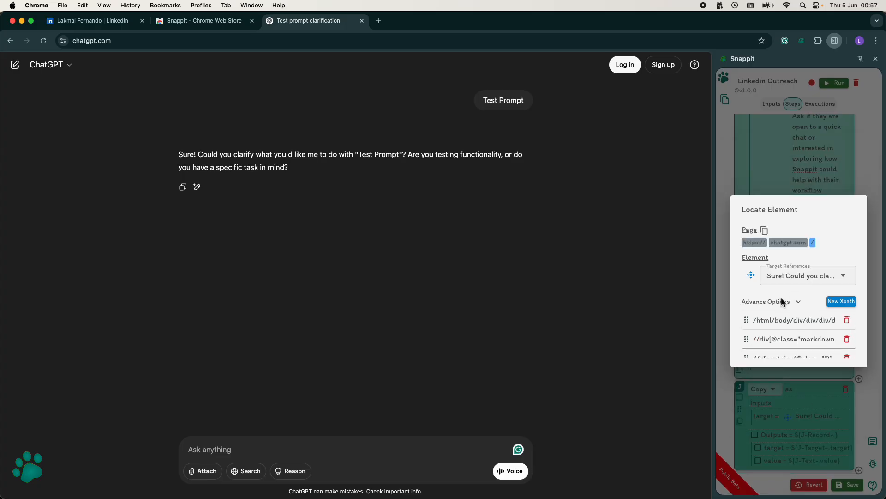
pyautogui.click(794, 382)
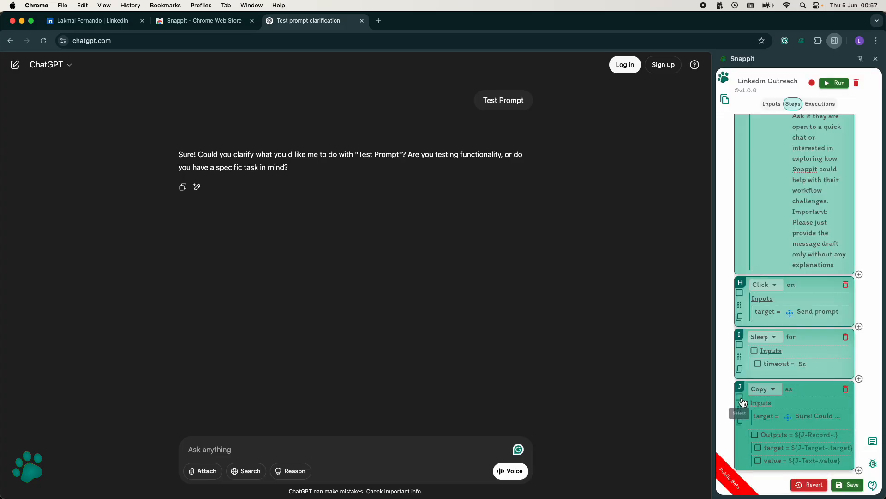
# Step: Wrap the Go, Type, Click, Sleep and Copy steps for ChatGPT in a block and set its type to Tab
pyautogui.scroll(5, 739, 300)
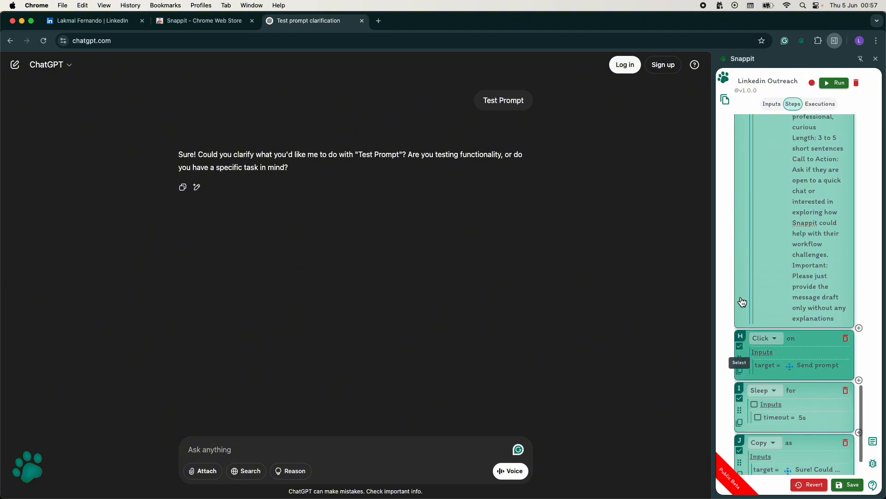
pyautogui.scroll(5, 739, 300)
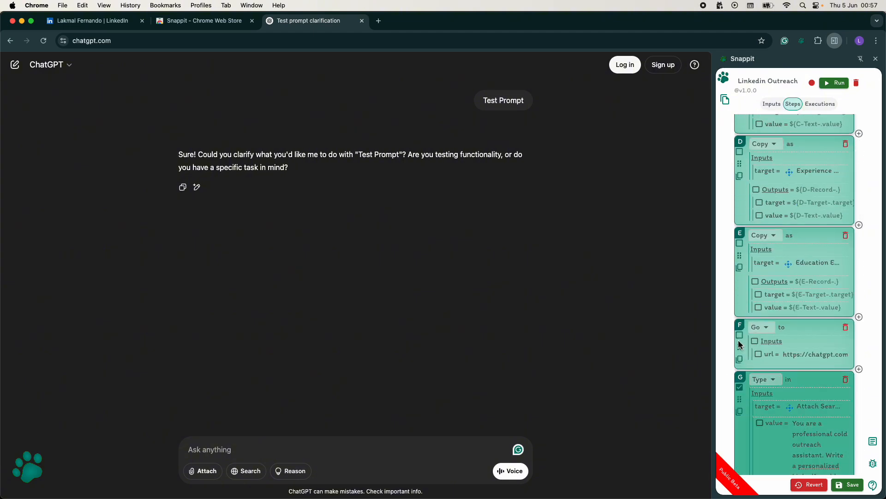
pyautogui.rightClick(794, 337)
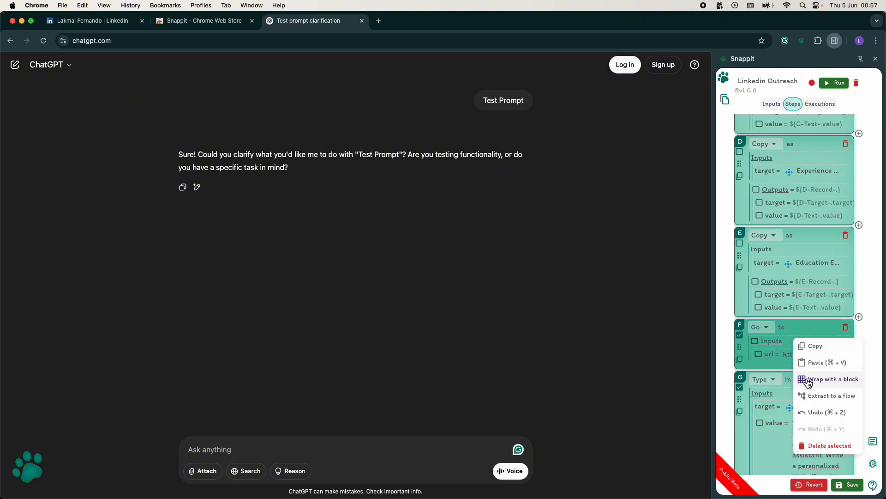
pyautogui.click(809, 381)
pyautogui.click(804, 354)
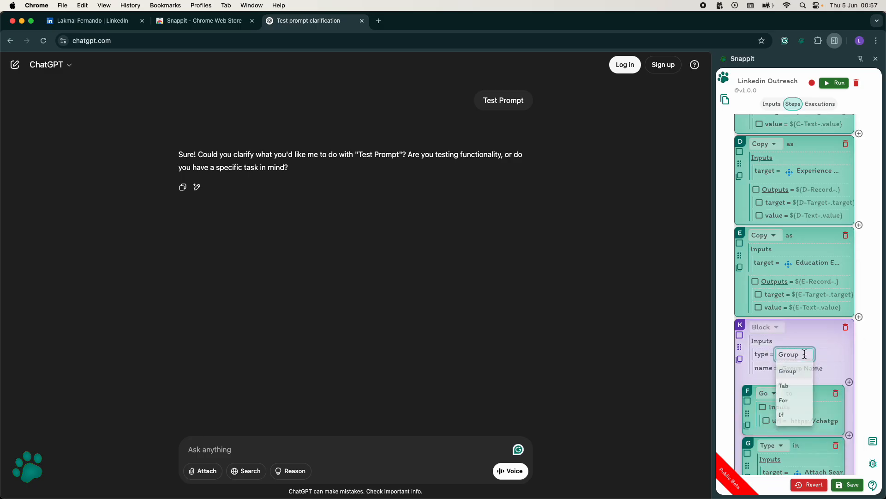
pyautogui.click(785, 385)
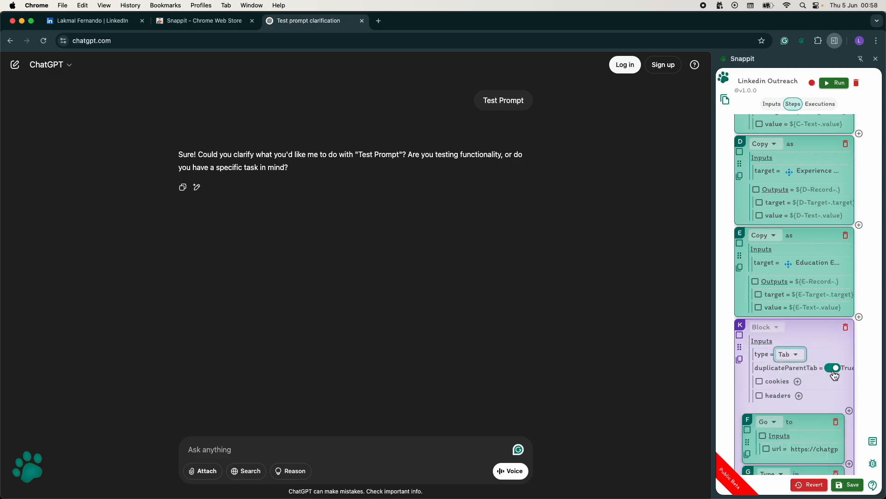
# Step: Add a Click step after the Tab block and target it at the Message button on the LinkedIn profile
pyautogui.scroll(-10, 804, 398)
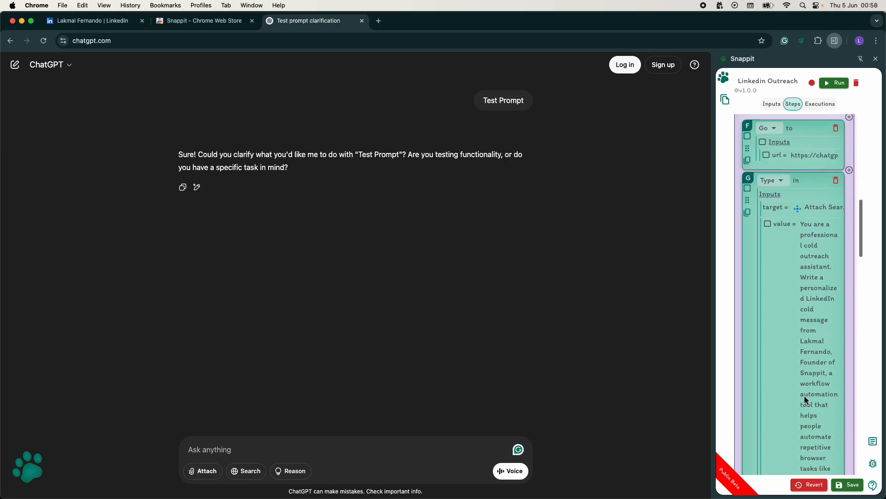
pyautogui.scroll(-10, 805, 396)
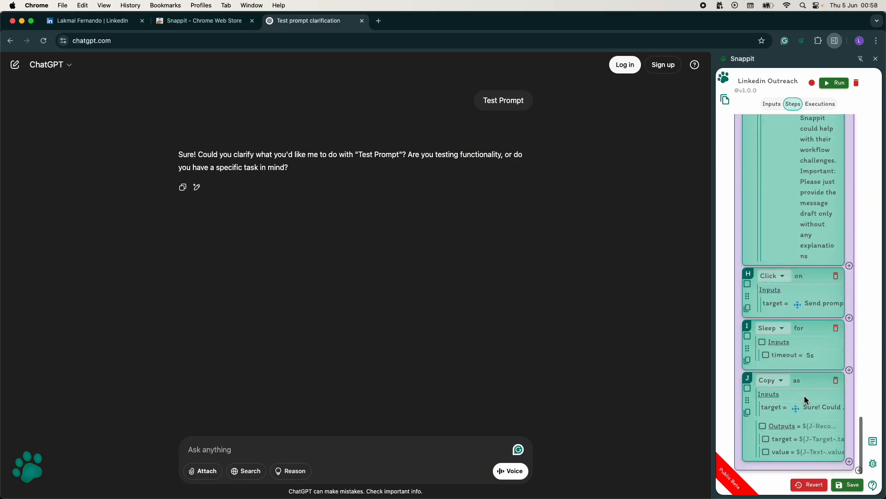
pyautogui.scroll(-2, 796, 452)
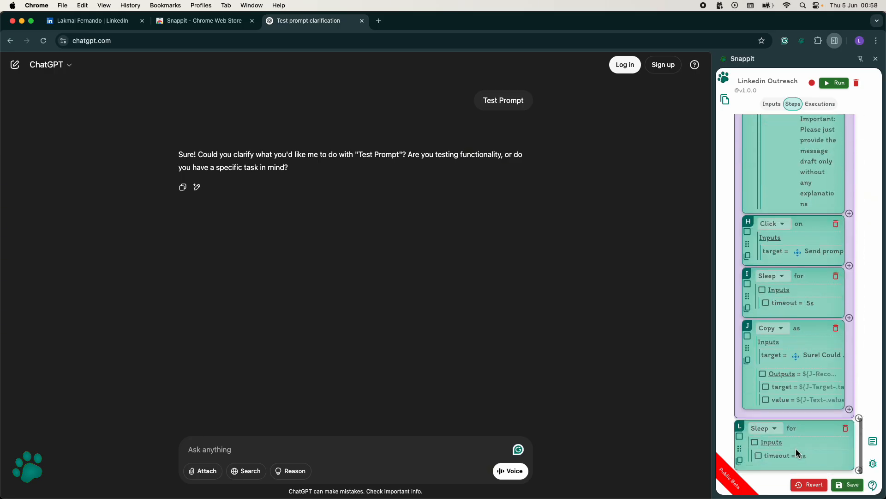
pyautogui.click(115, 25)
pyautogui.scroll(-1, 209, 217)
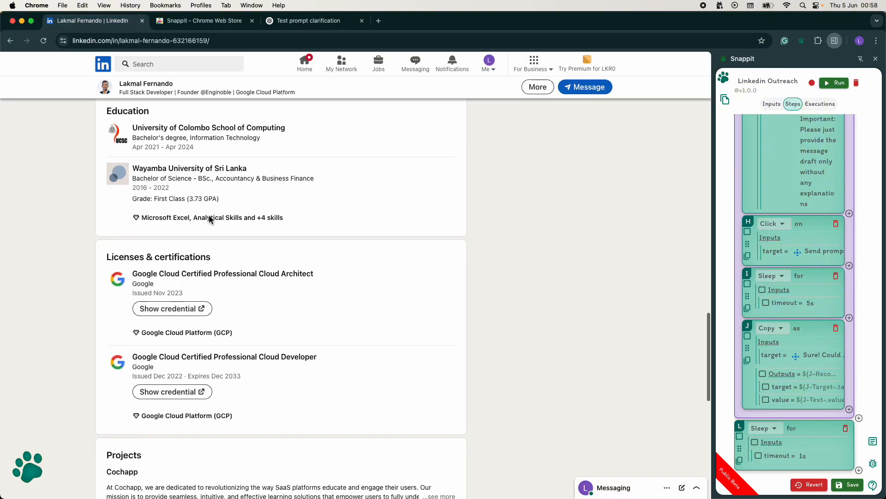
pyautogui.scroll(20, 209, 216)
pyautogui.click(771, 428)
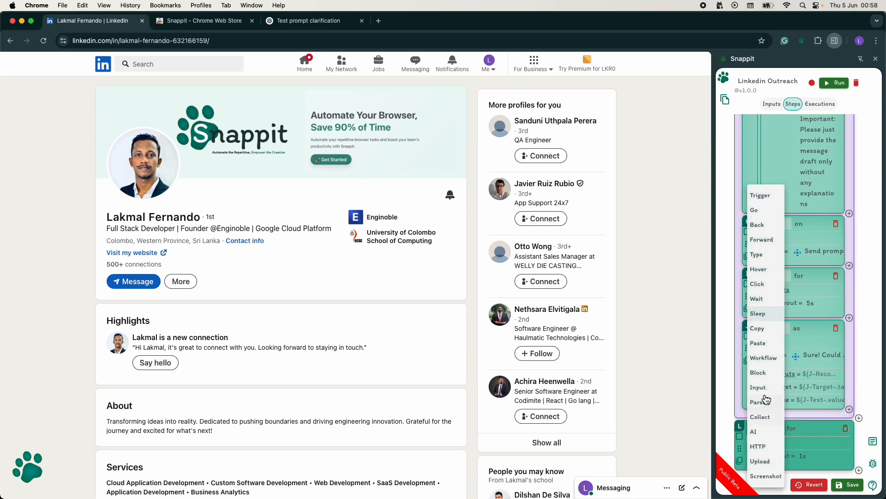
pyautogui.click(766, 284)
pyautogui.click(790, 459)
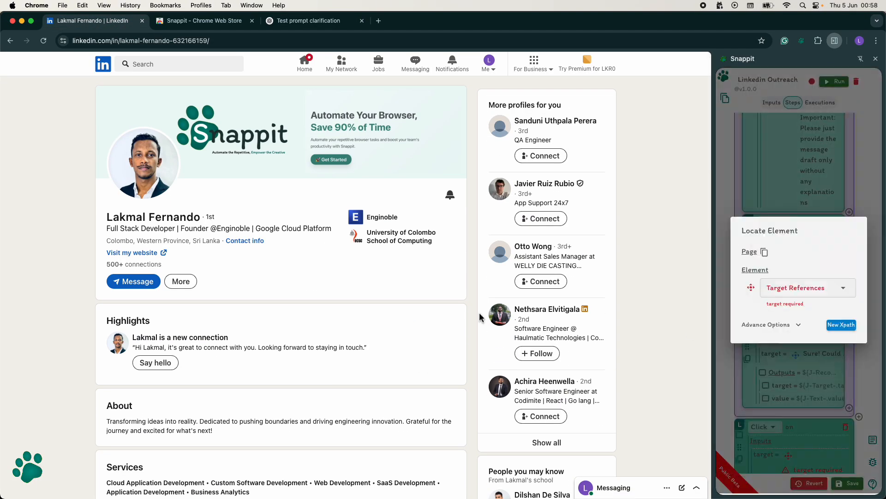
pyautogui.click(156, 282)
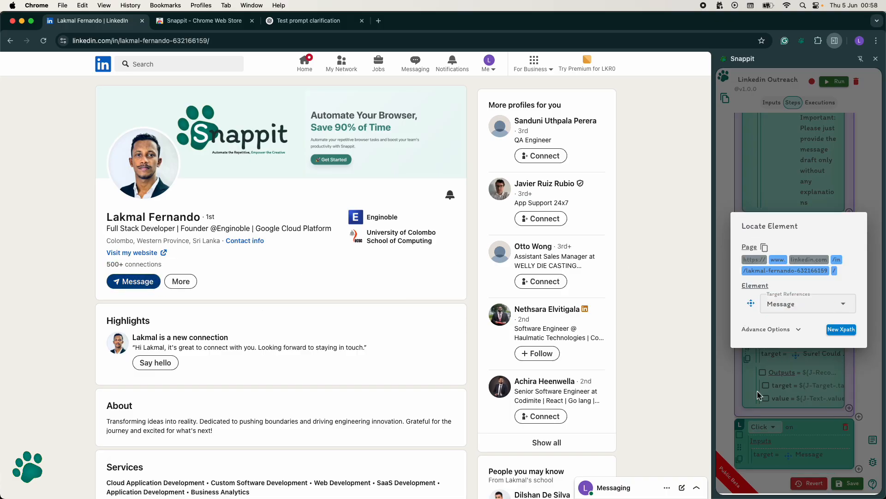
pyautogui.click(789, 330)
pyautogui.click(723, 311)
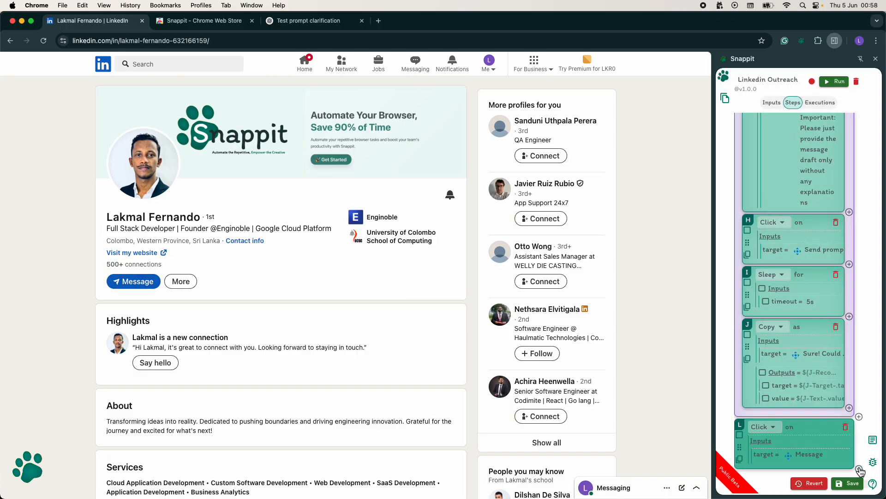
# Step: Open the profile's new message window and add a Type step targeted at its "Write a message..." field
pyautogui.click(127, 285)
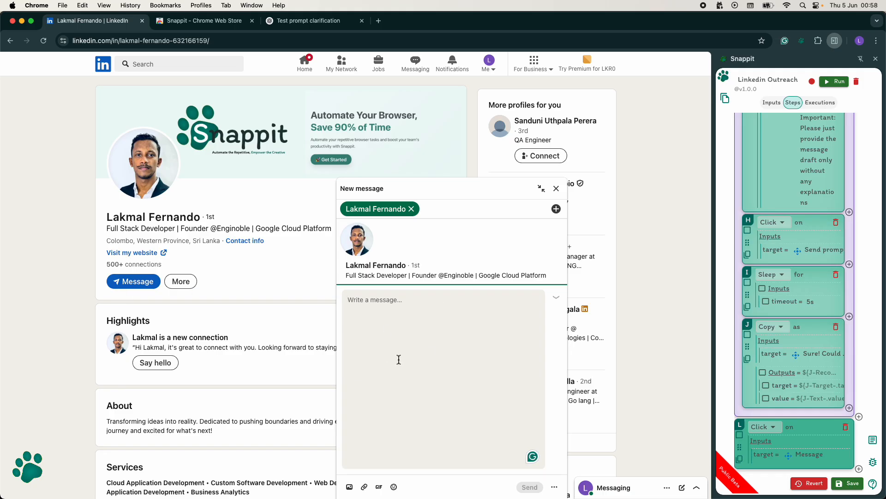
pyautogui.click(859, 468)
pyautogui.click(767, 425)
pyautogui.click(761, 255)
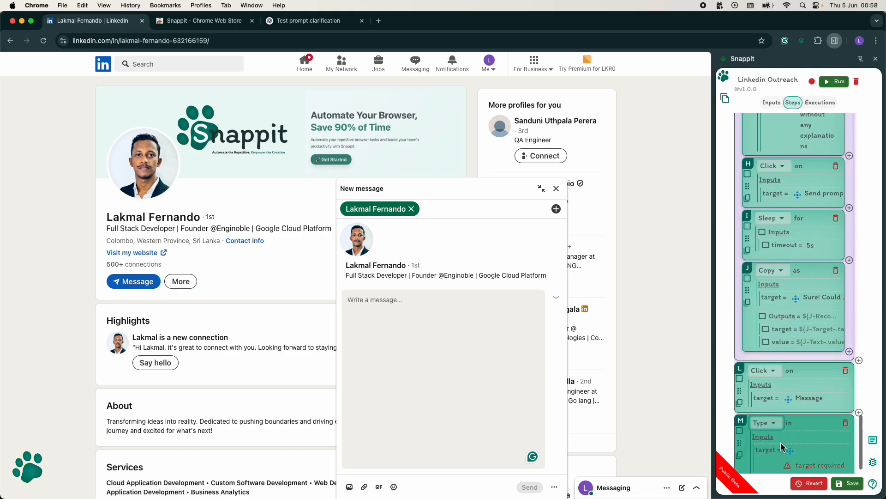
pyautogui.click(789, 432)
pyautogui.click(361, 302)
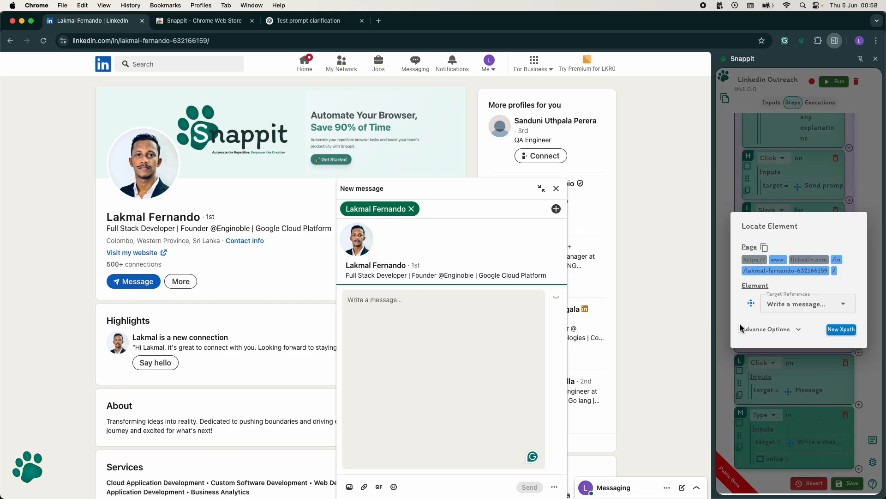
pyautogui.click(773, 439)
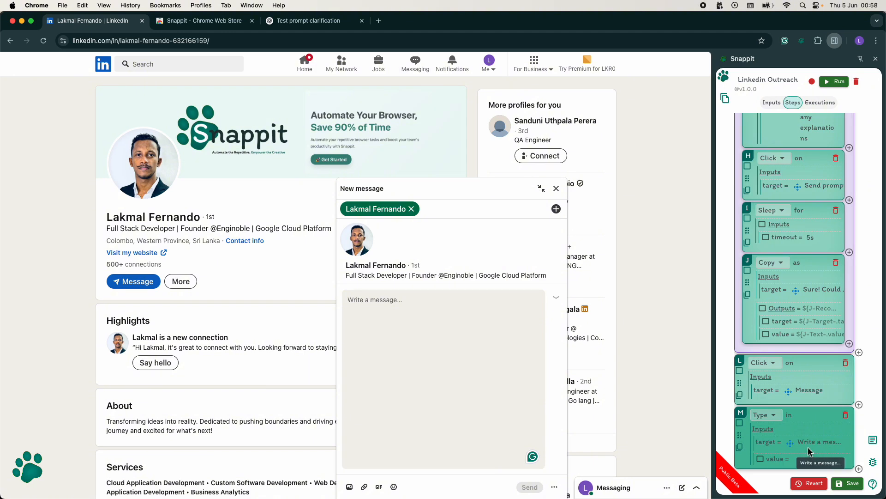
# Step: Set the new Type step's value to the reply Copy step's output ${J-Text-.value}, and save the flow
pyautogui.hscroll(2, 785, 323)
pyautogui.moveTo(780, 333); pyautogui.dragTo(834, 335)
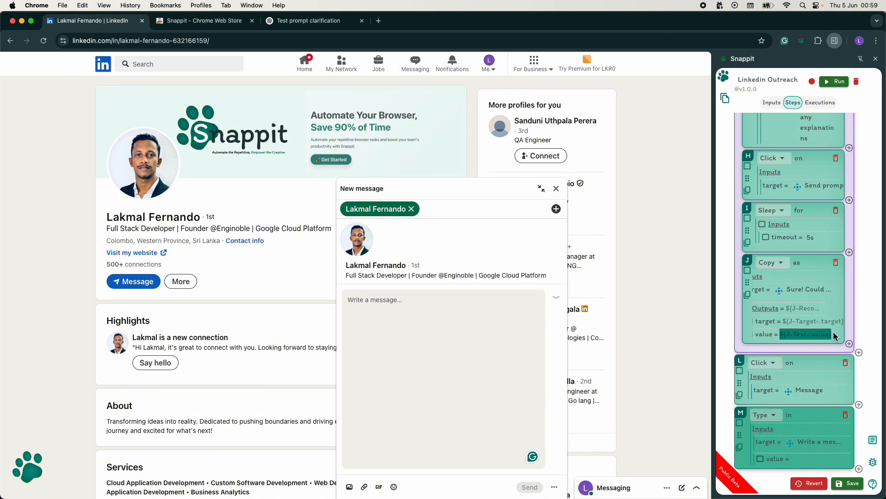
pyautogui.press('super+c')
pyautogui.click(808, 458)
pyautogui.press('super+v')
pyautogui.click(804, 443)
pyautogui.click(827, 362)
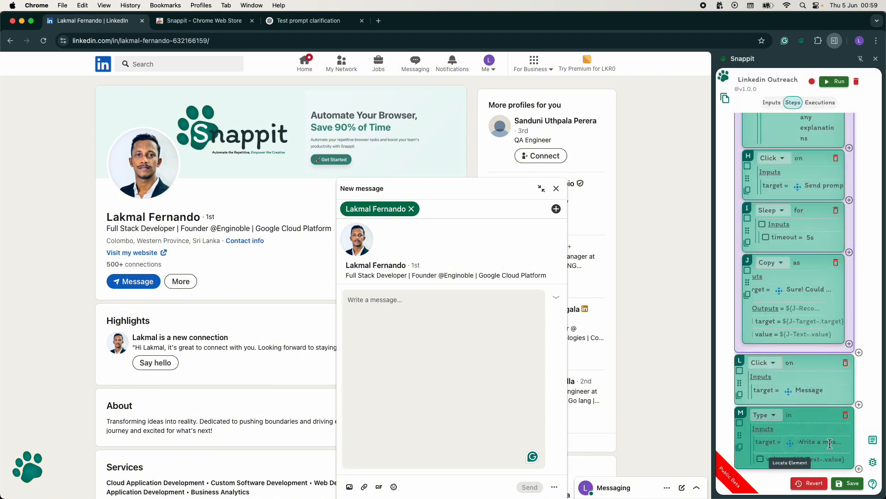
pyautogui.click(848, 485)
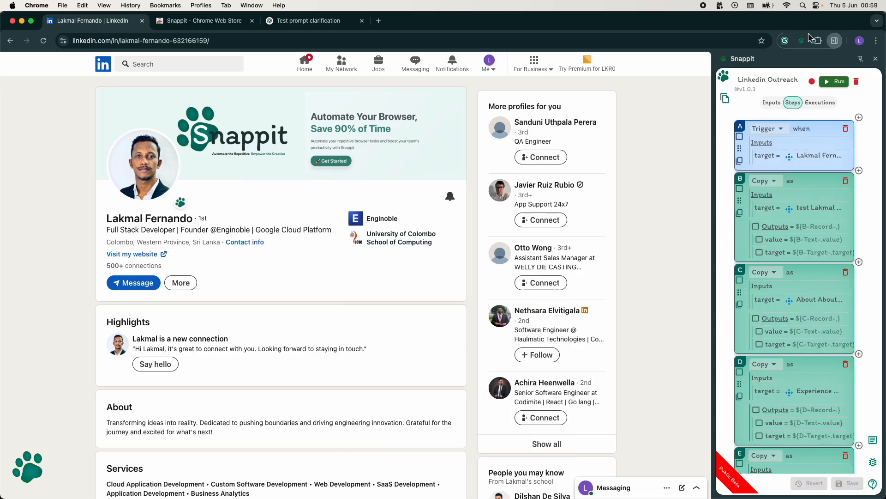
pyautogui.click(834, 42)
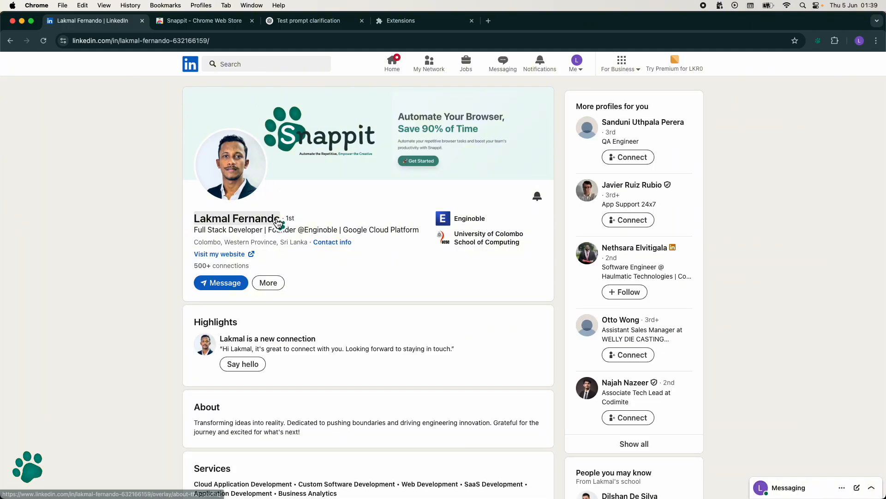
# Step: Run the Linkedin Outreach flow from the trigger beside the profile name and send the drafted LinkedIn message
pyautogui.scroll(-1, 277, 198)
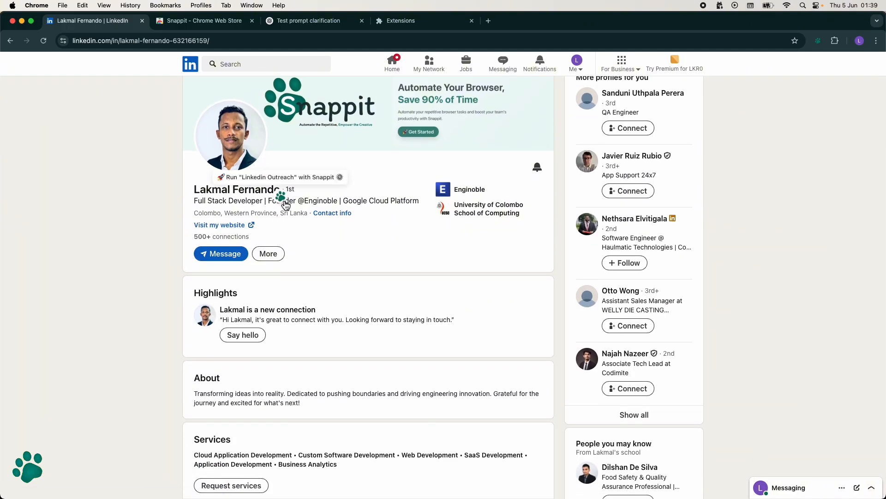
pyautogui.click(285, 203)
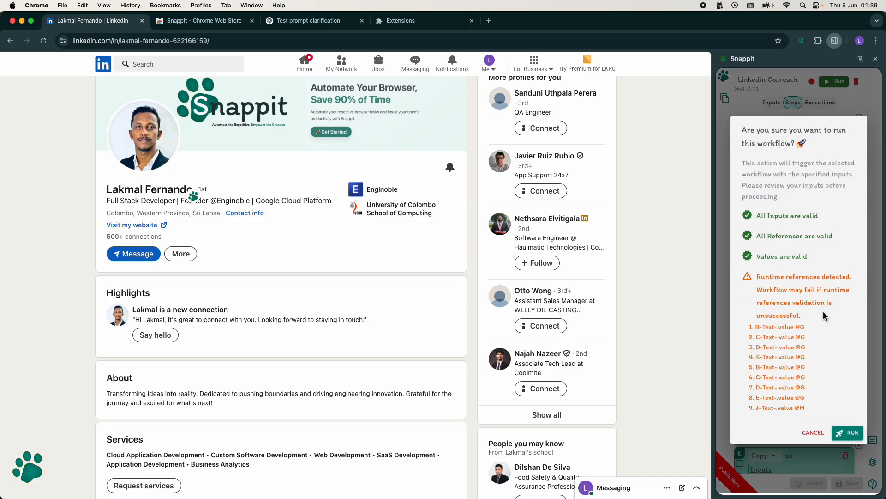
pyautogui.click(848, 432)
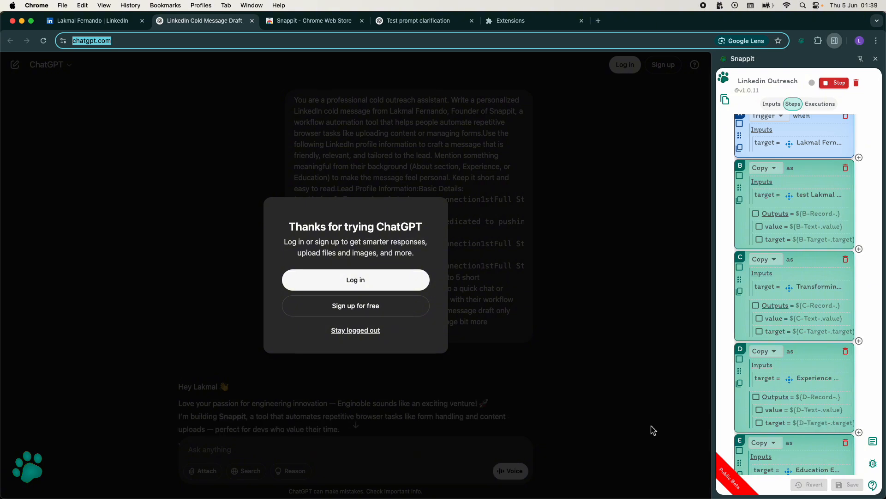
pyautogui.scroll(-15, 787, 396)
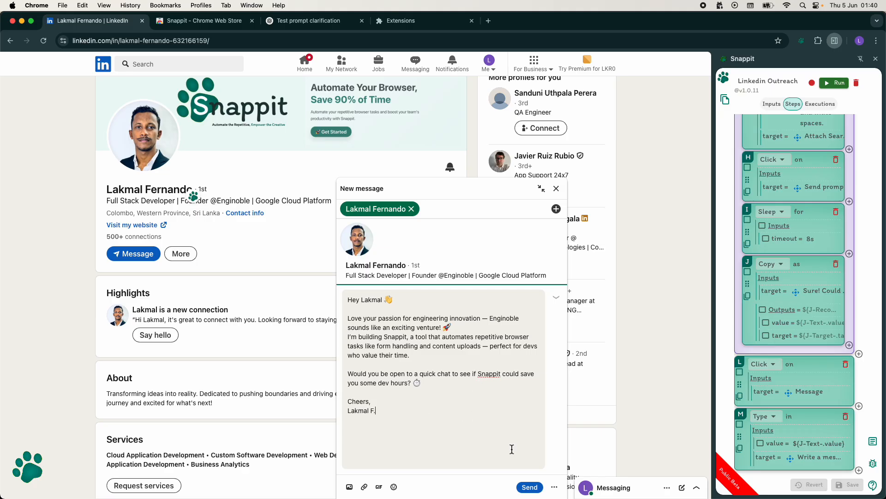
pyautogui.click(530, 489)
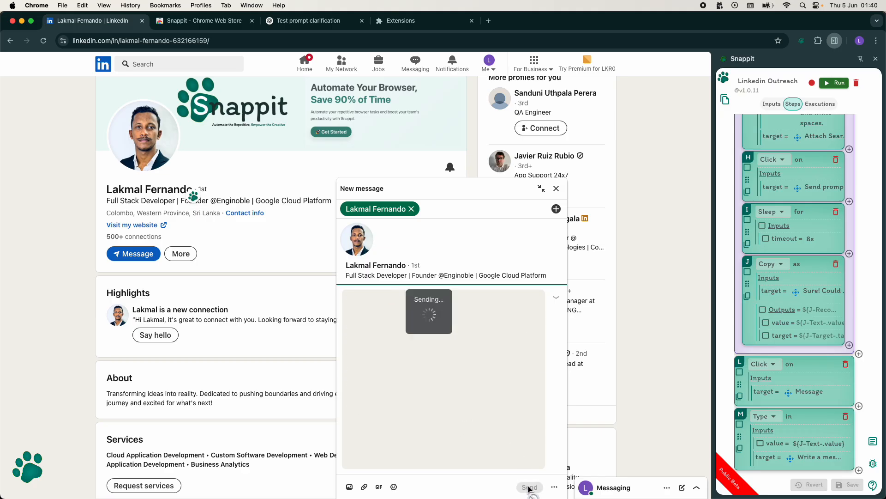